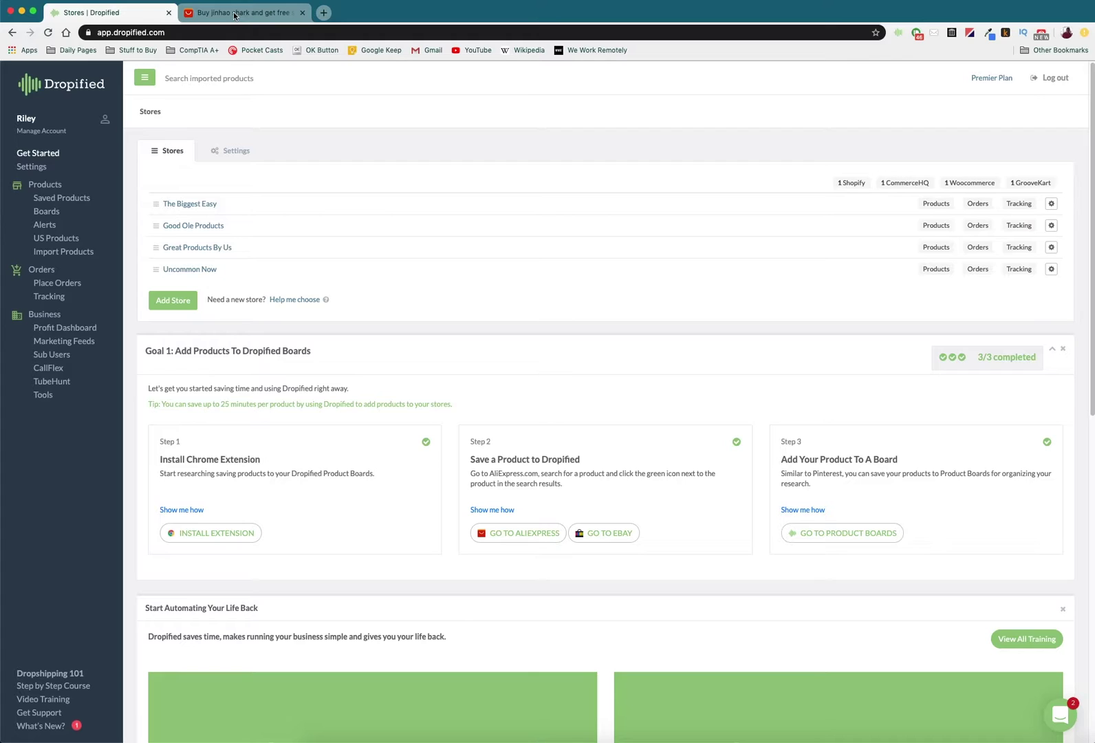
# Step: Open the first result, the JINHAO 993 shark fountain pen from jinhao Flagship store
pyautogui.click(234, 15)
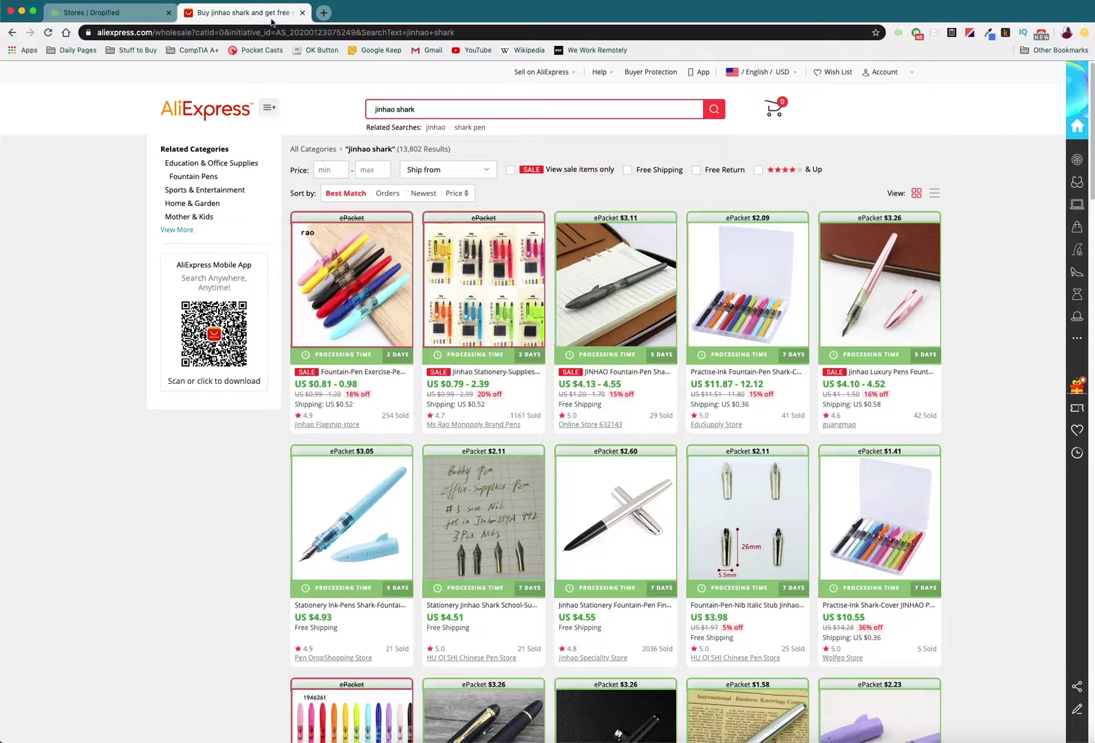
pyautogui.moveTo(340, 313)
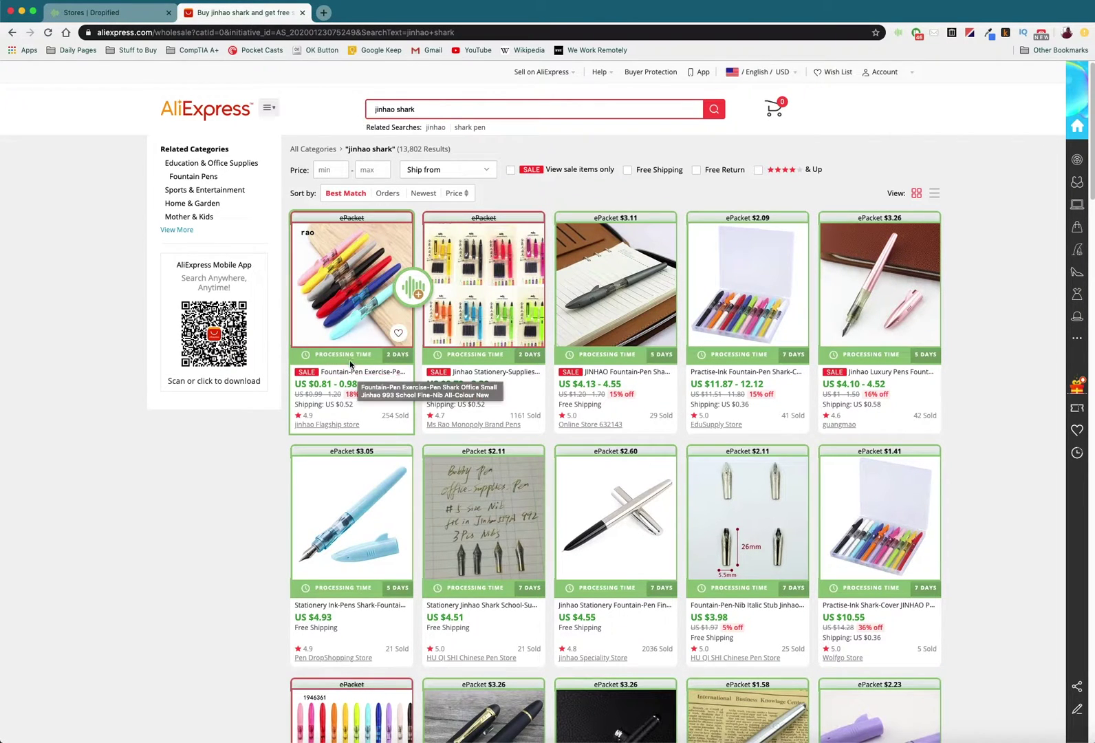
pyautogui.click(340, 313)
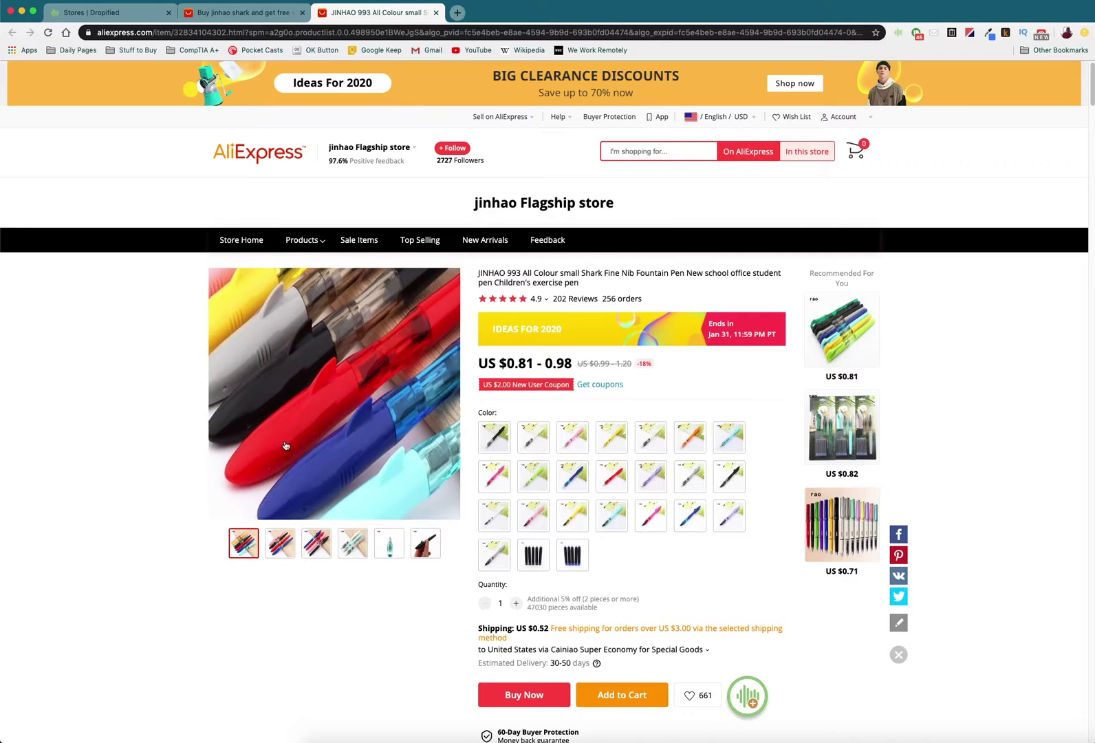
pyautogui.moveTo(319, 555)
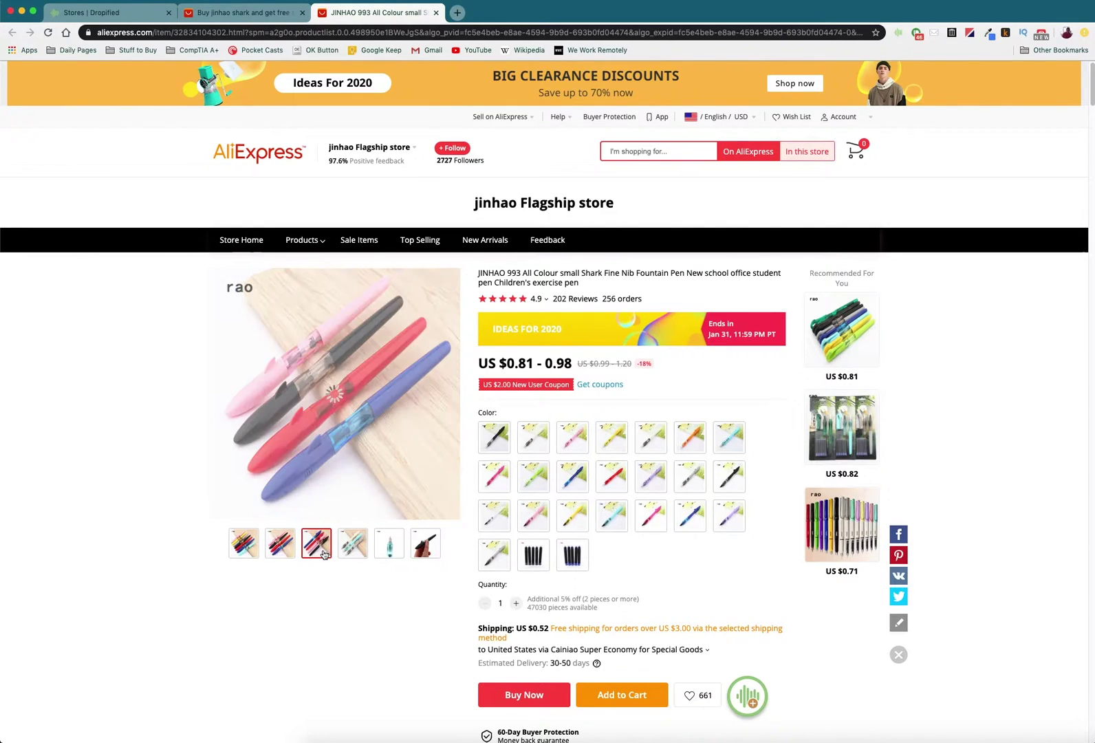
pyautogui.scroll(-1, 590, 597)
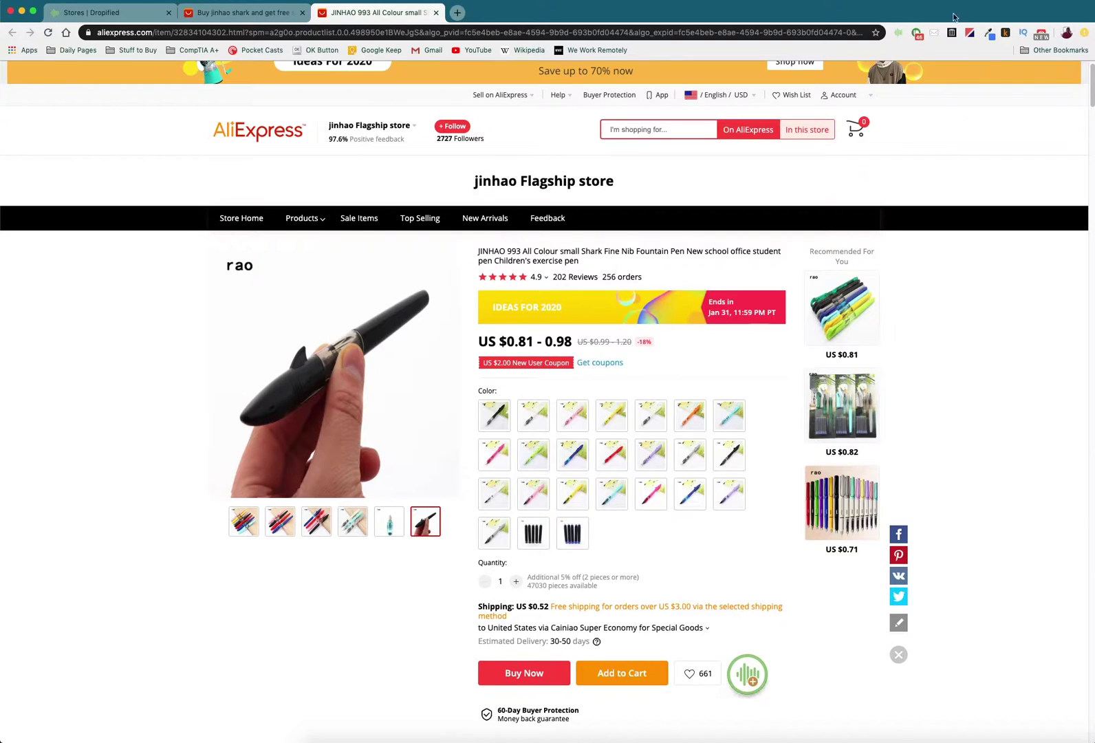
# Step: Send the pen to The Biggest Easy store with Dropified and return to saved products
pyautogui.click(898, 35)
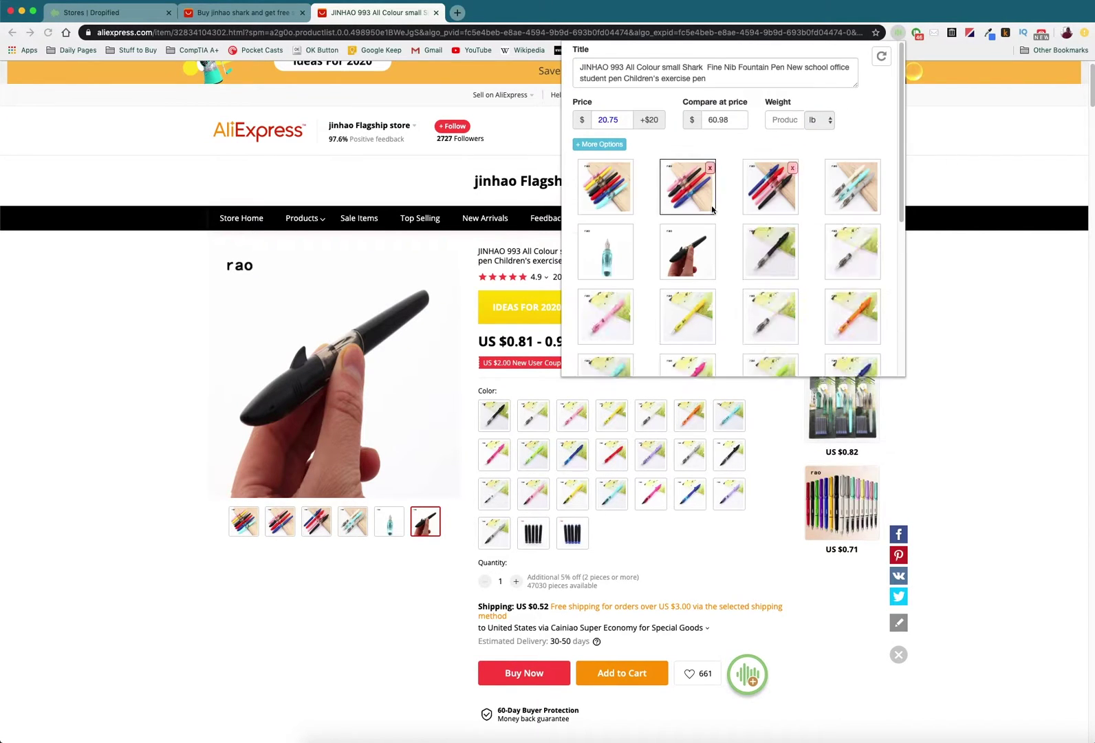
pyautogui.scroll(-5, 706, 198)
pyautogui.scroll(-3, 706, 198)
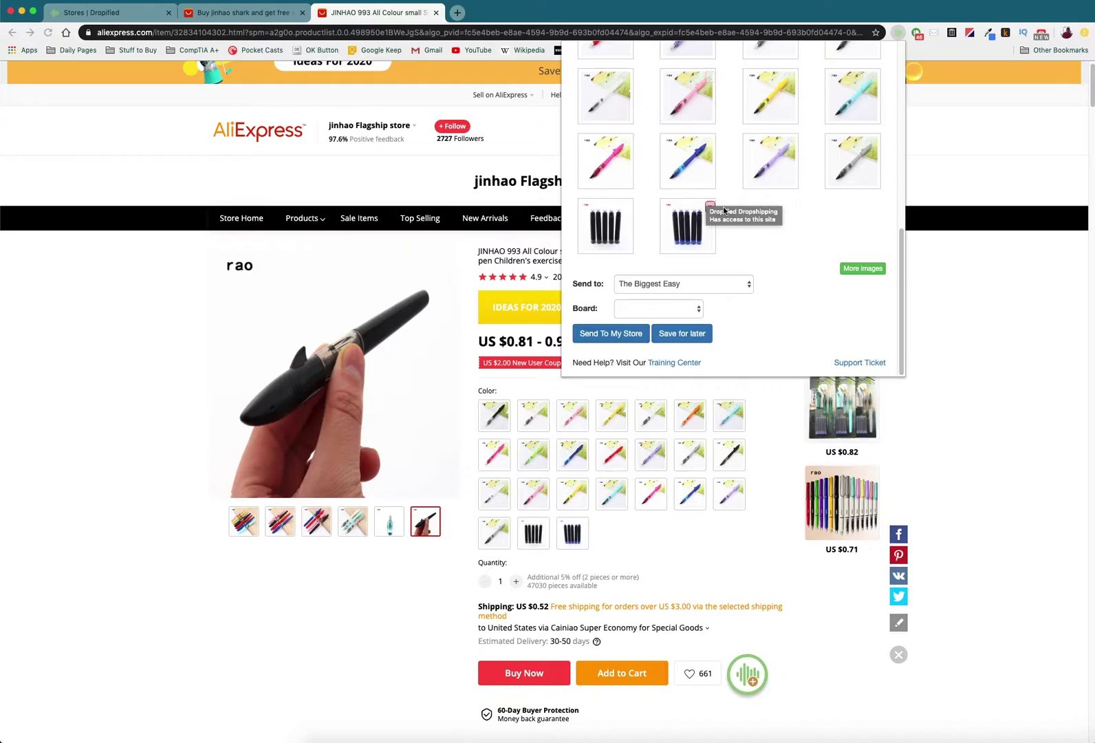
pyautogui.click(611, 336)
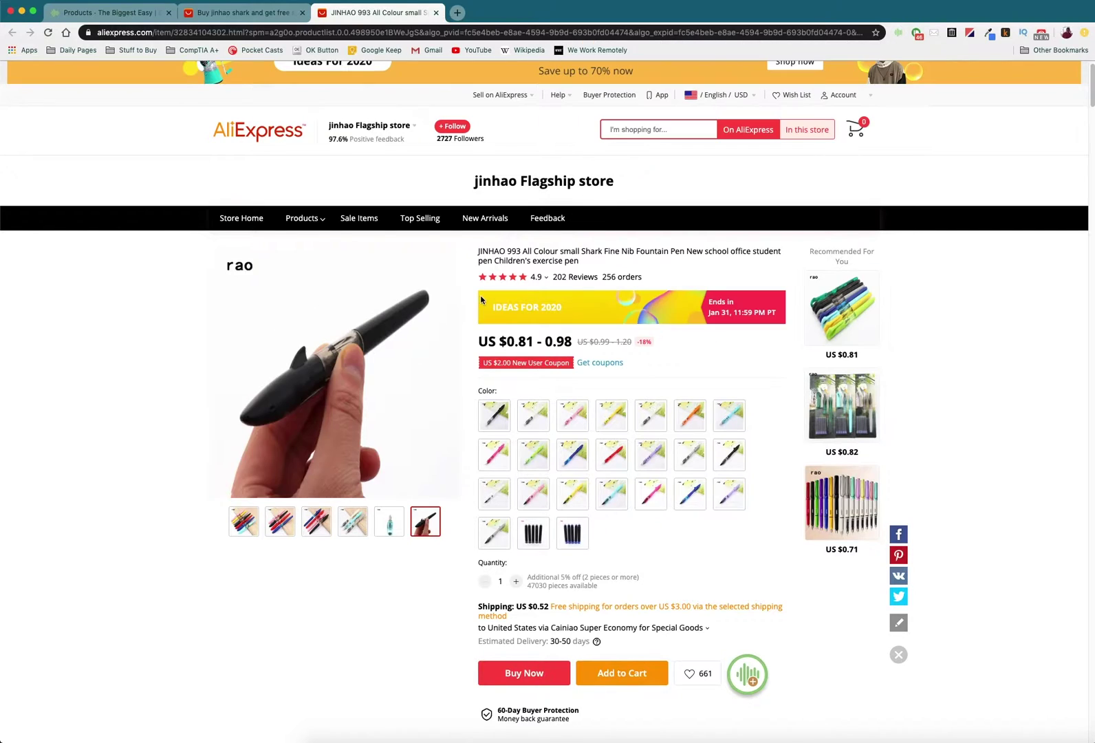
pyautogui.scroll(1, 480, 295)
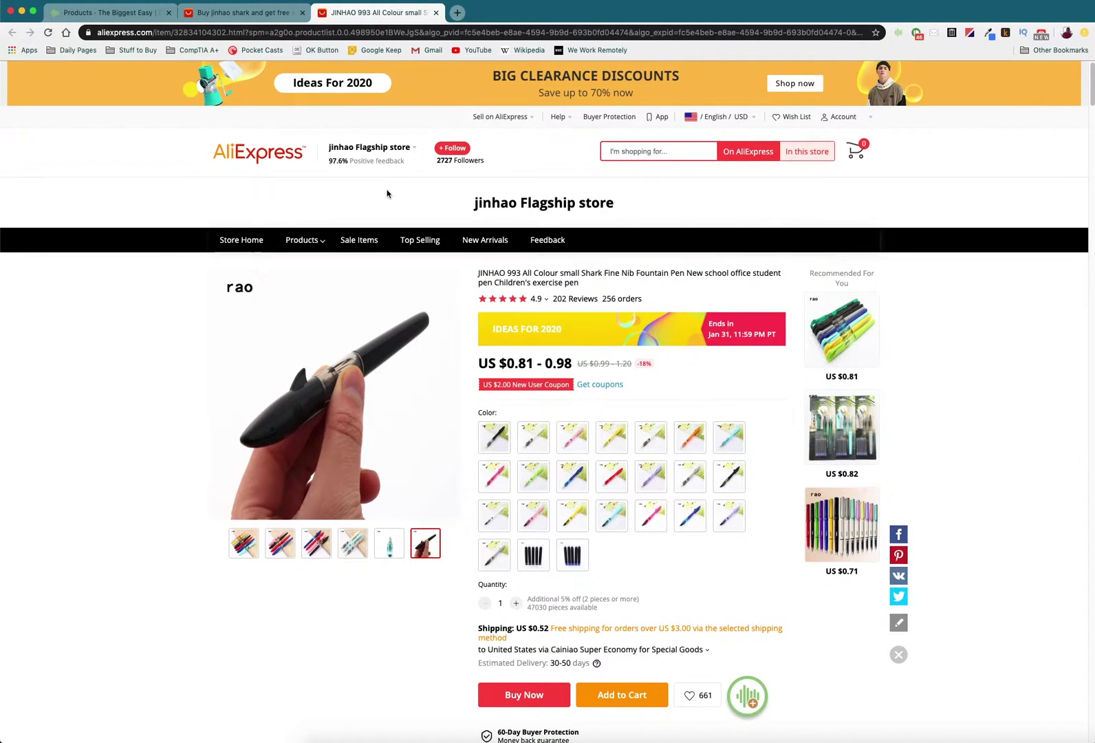
pyautogui.click(107, 8)
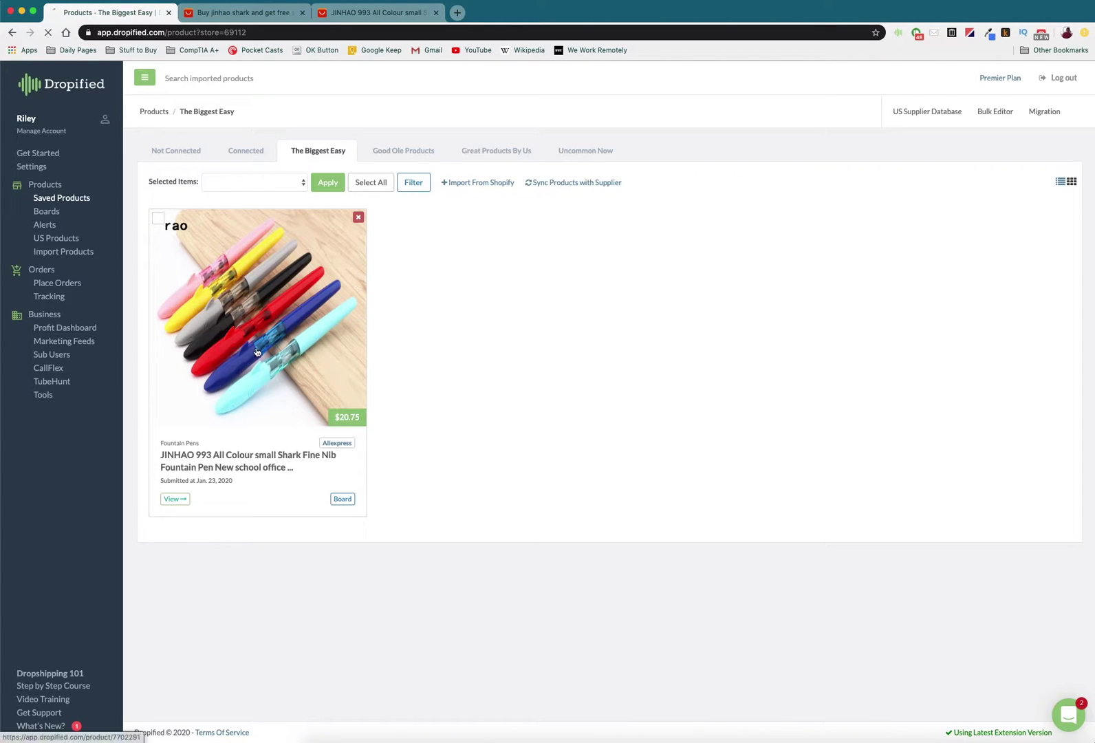
# Step: Open the imported pen's Connections tab to see its Supplier Product link field
pyautogui.press('super+r')
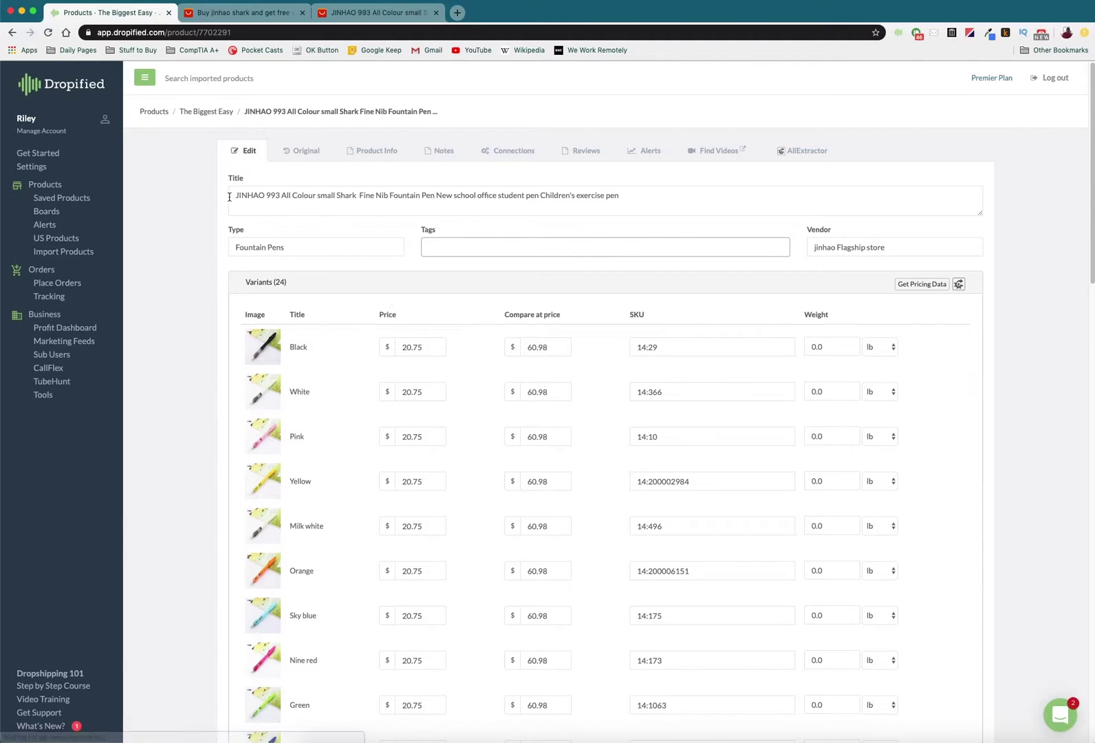
pyautogui.click(511, 151)
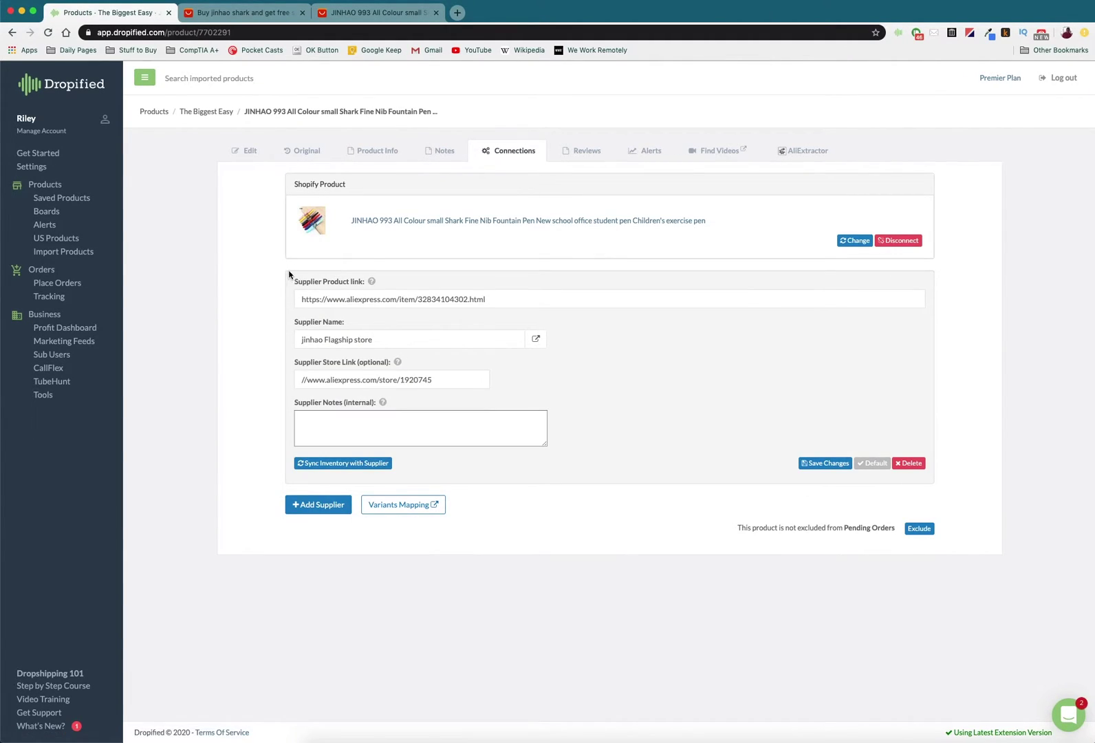
pyautogui.moveTo(294, 282); pyautogui.dragTo(369, 283)
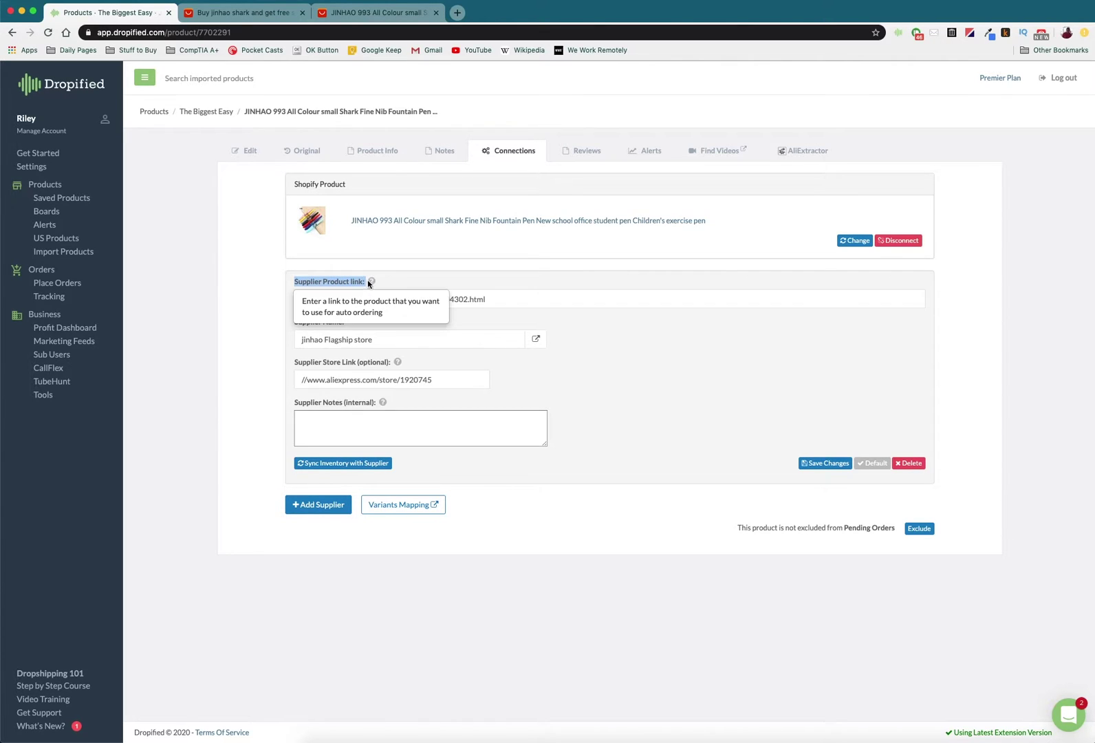
pyautogui.click(423, 282)
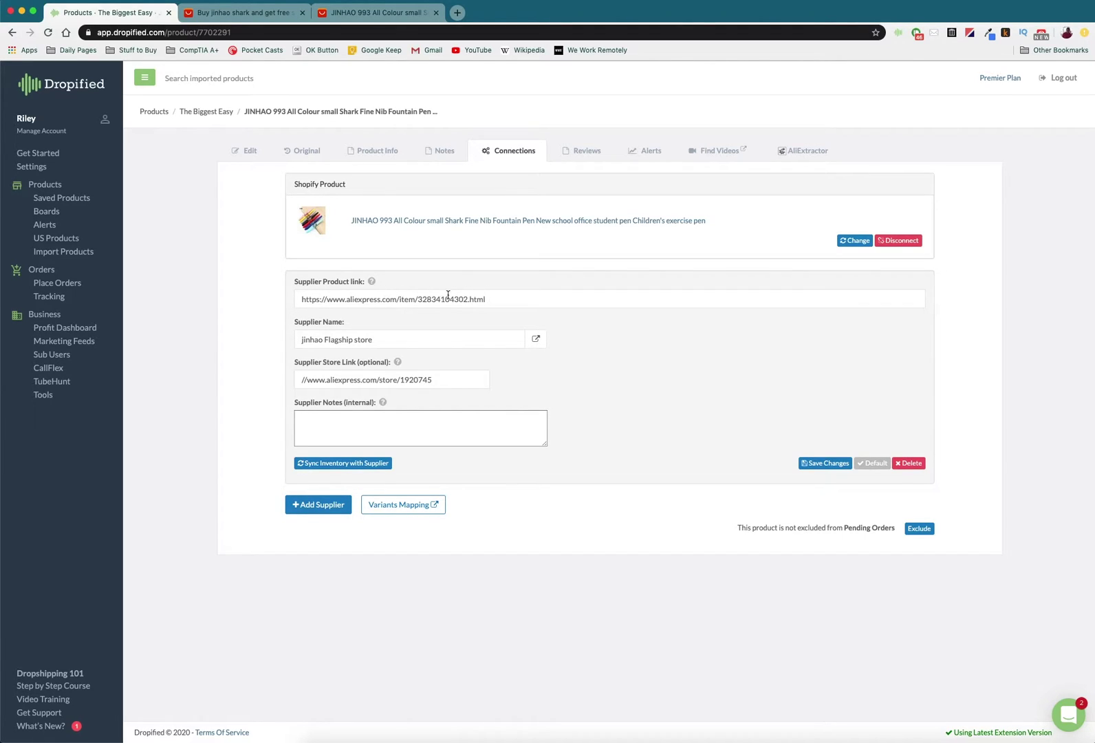
# Step: Add an empty second supplier entry below the jinhao Flagship store supplier
pyautogui.moveTo(300, 340); pyautogui.dragTo(385, 340)
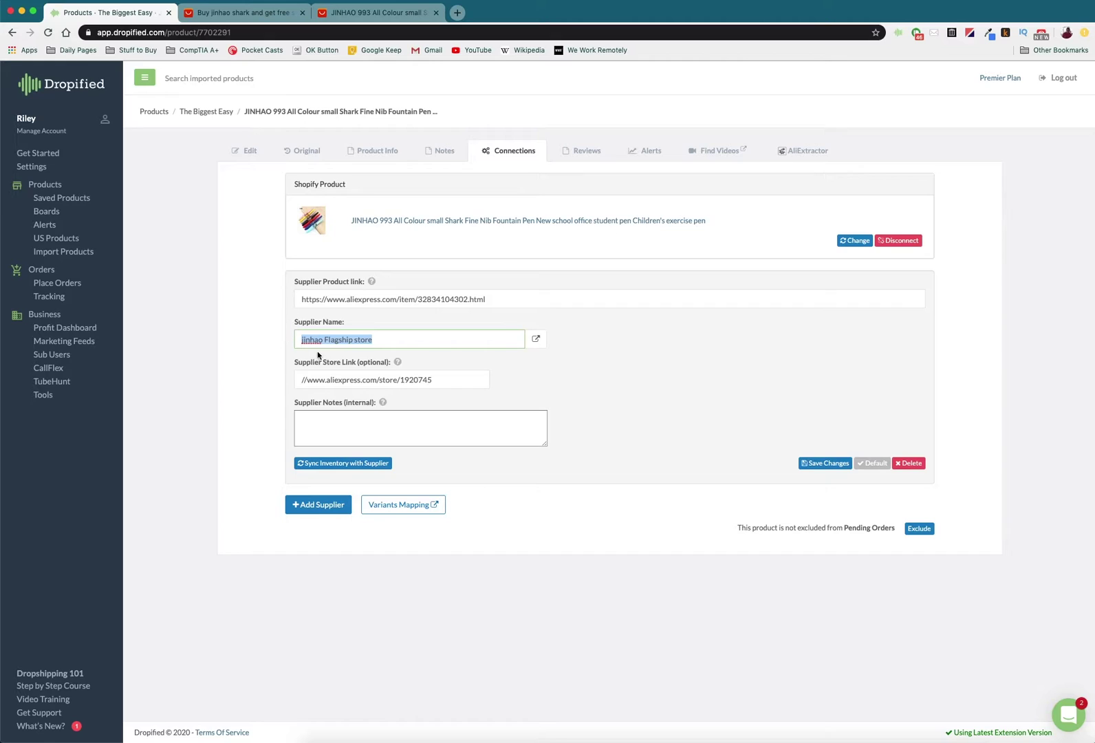
pyautogui.click(277, 340)
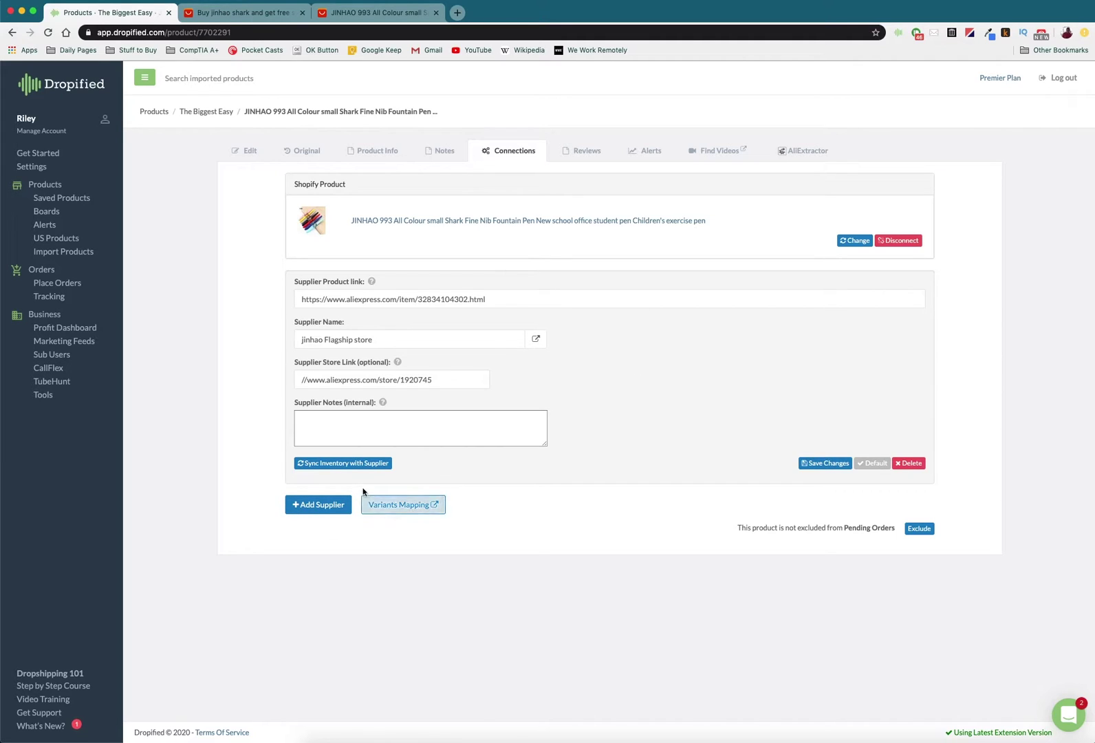
pyautogui.click(302, 506)
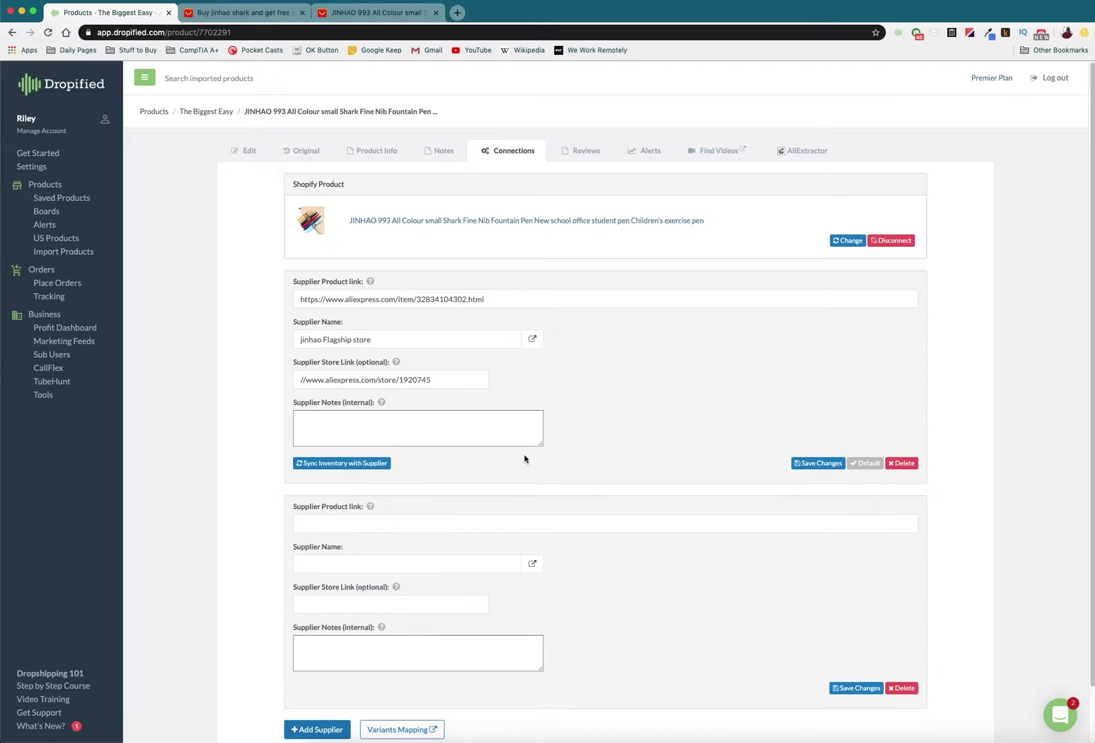
pyautogui.scroll(-1, 530, 447)
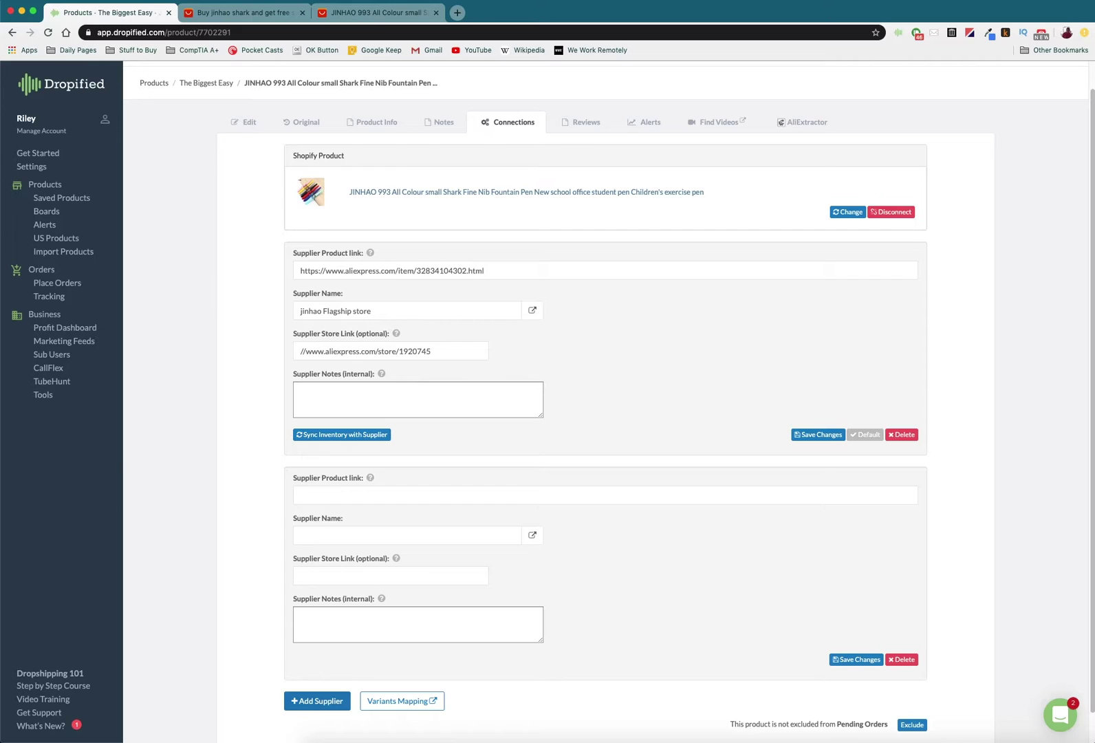
# Step: Open the multicolour Jinhao Shark pen from Patty's stationery shop and select its listing URL
pyautogui.click(369, 16)
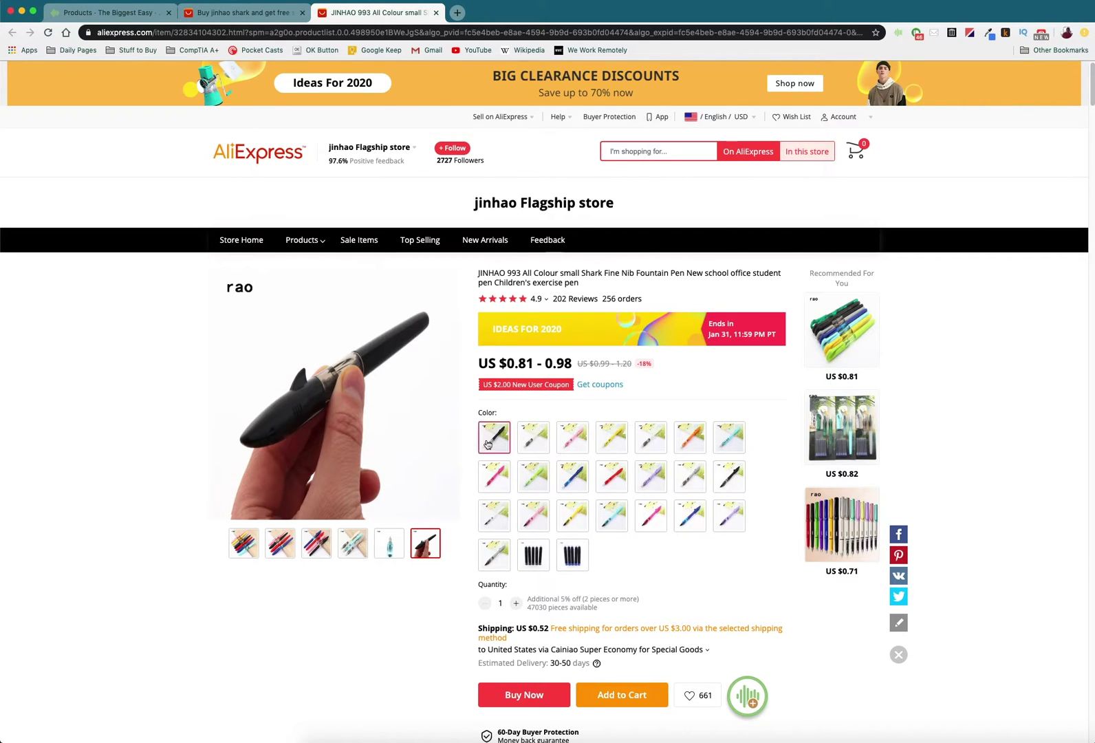
pyautogui.click(251, 10)
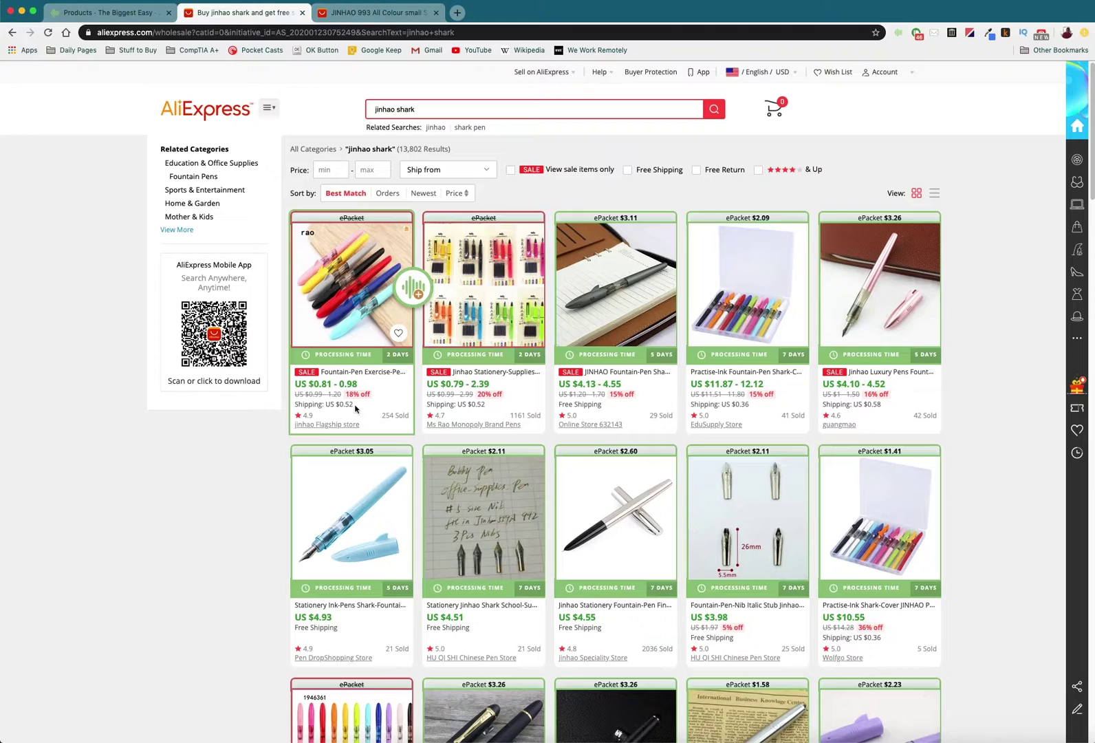
pyautogui.scroll(-8, 754, 413)
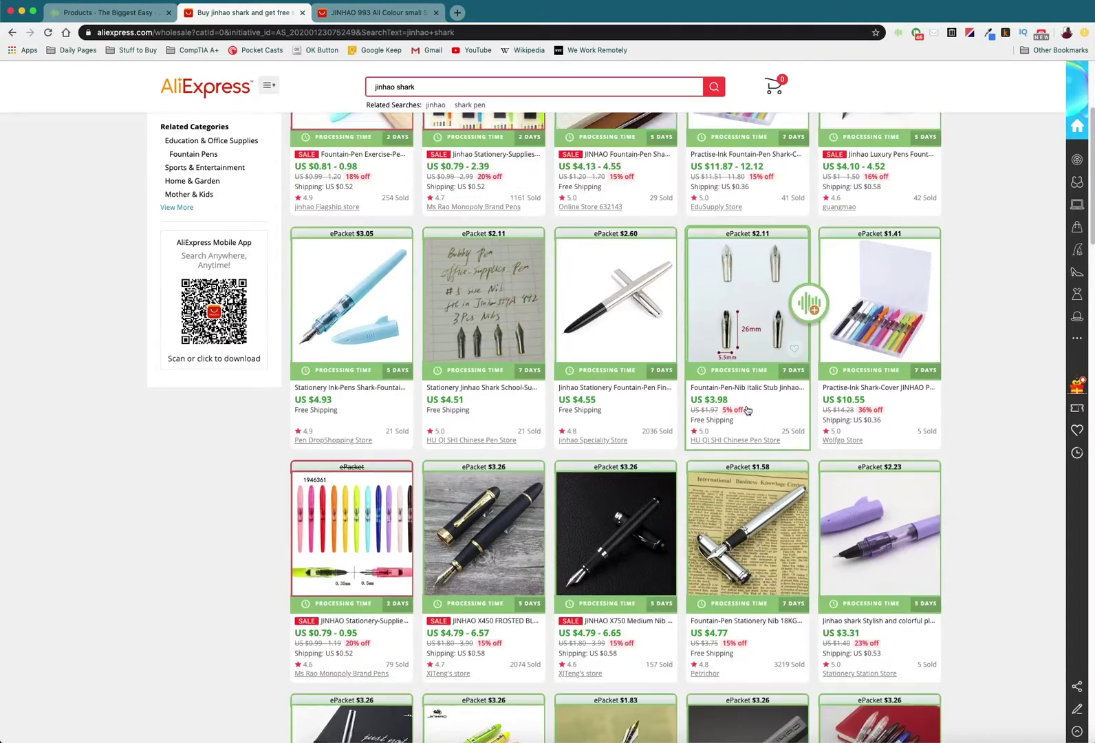
pyautogui.scroll(-3, 746, 411)
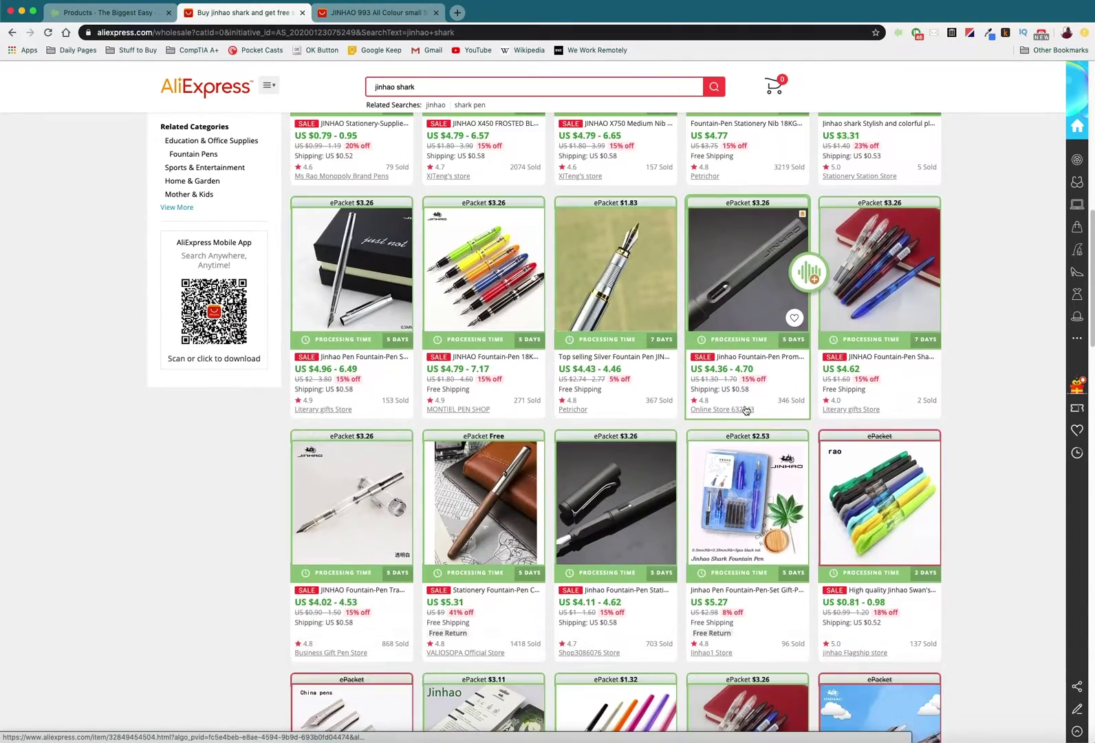
pyautogui.scroll(-2, 745, 411)
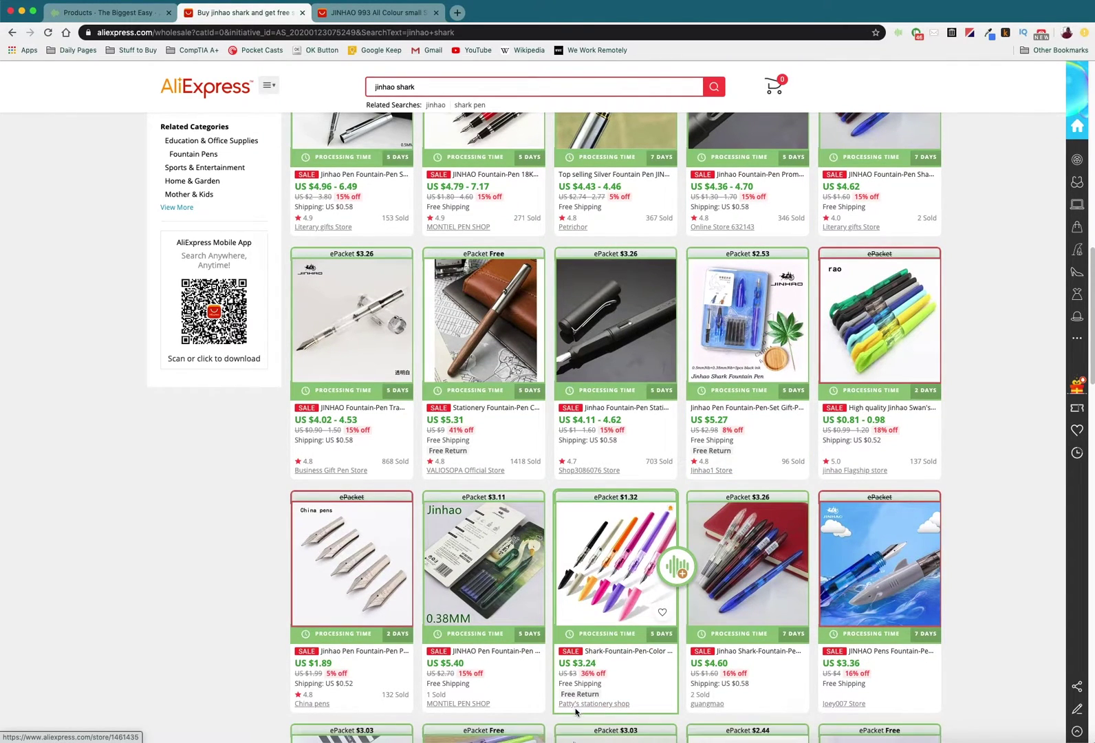
pyautogui.click(607, 585)
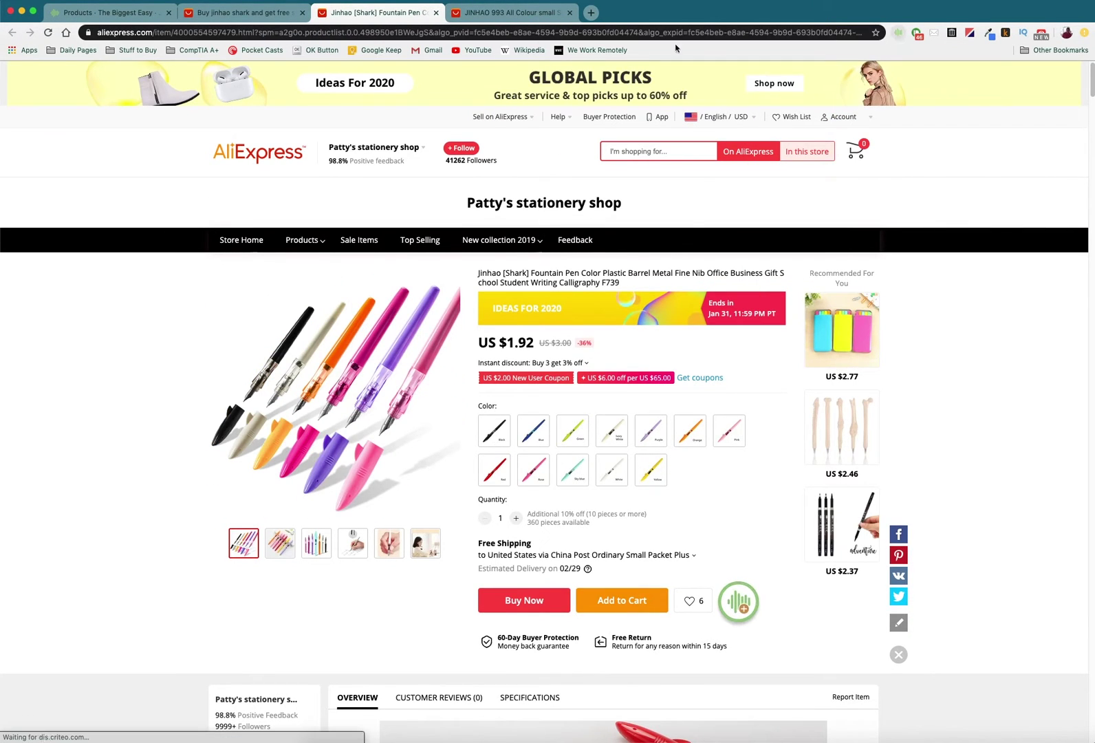
pyautogui.click(442, 33)
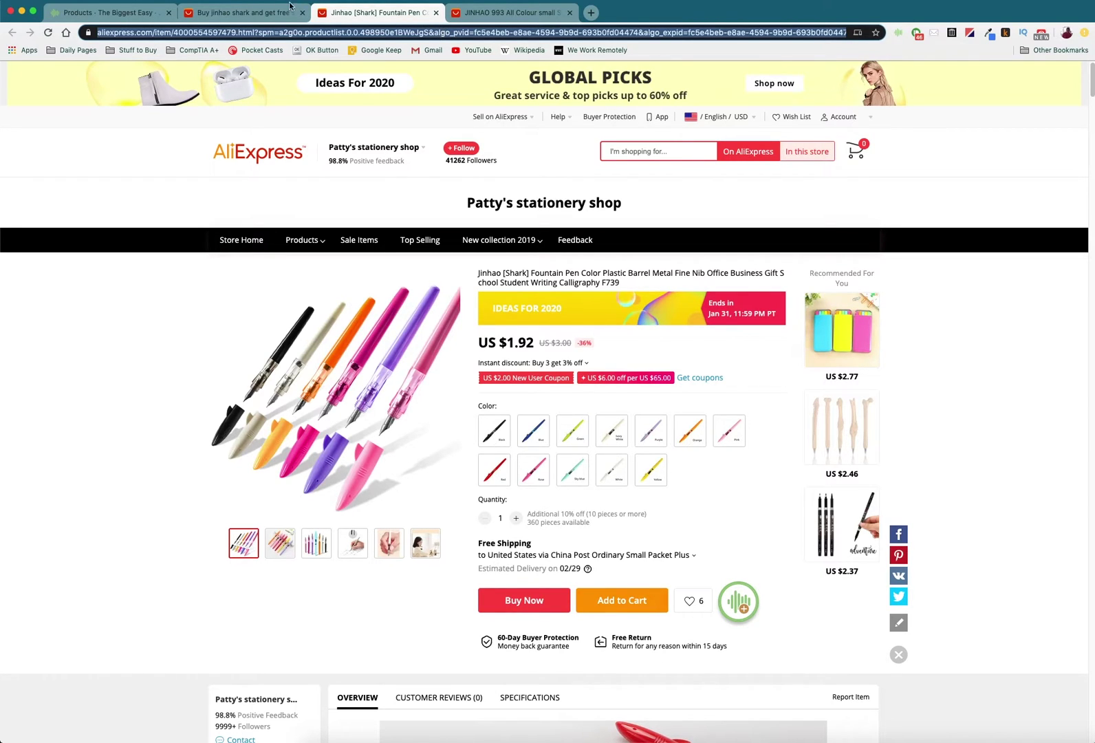
# Step: Paste the Patty's stationery shop listing URL as the second supplier's product link and save
pyautogui.click(107, 12)
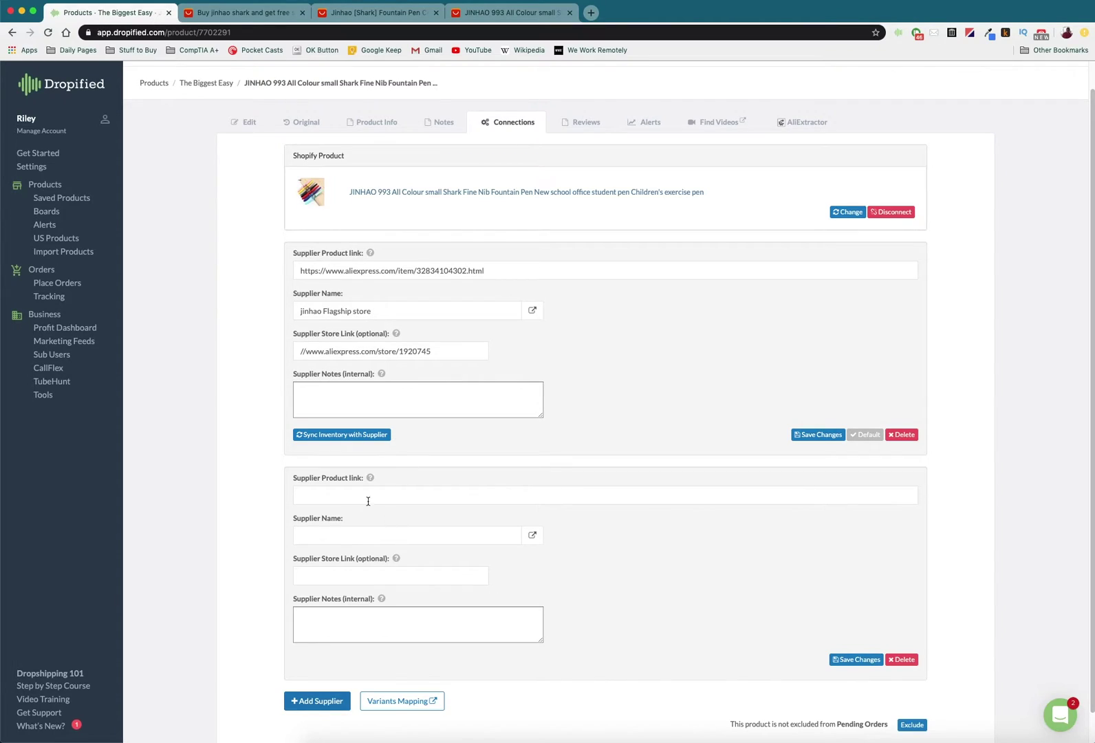
pyautogui.click(444, 496)
pyautogui.hotkey('ctrl', 'v')
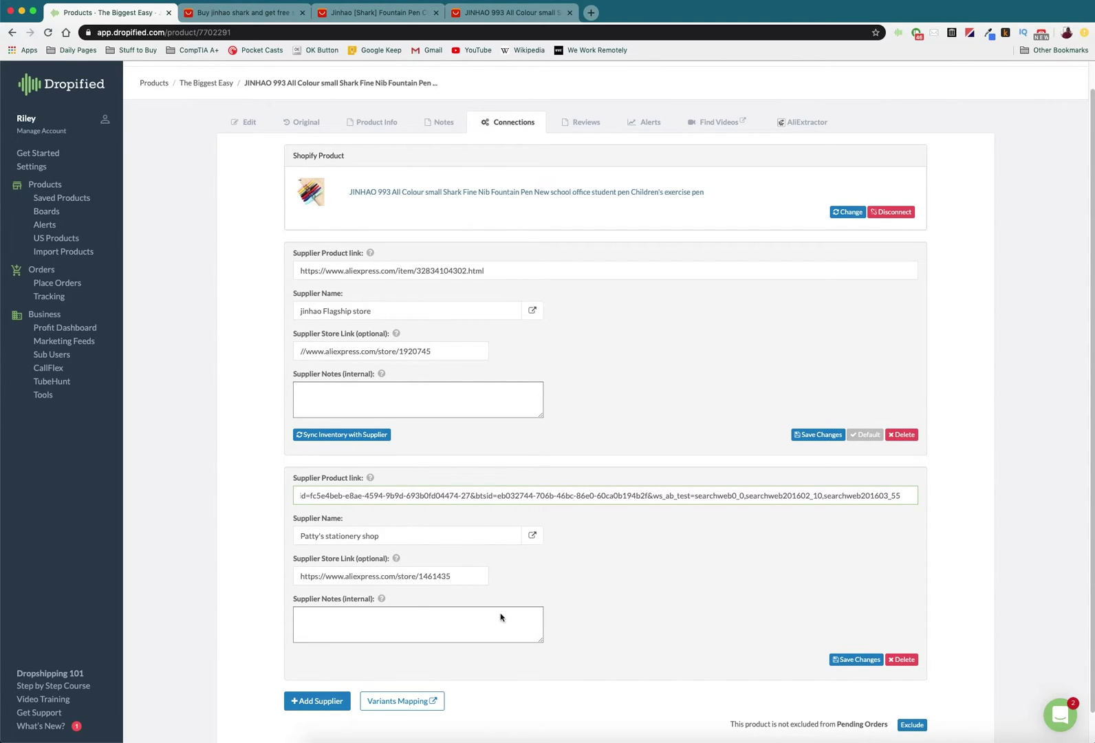
pyautogui.click(858, 661)
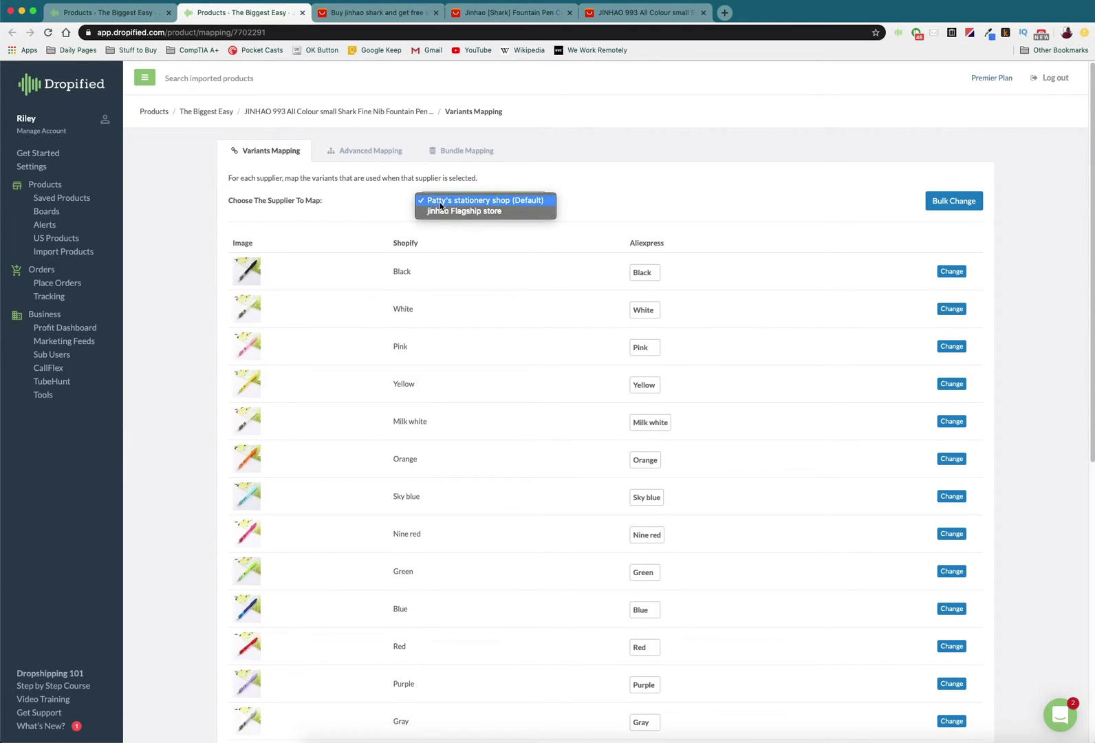
pyautogui.click(511, 199)
pyautogui.scroll(-3, 556, 244)
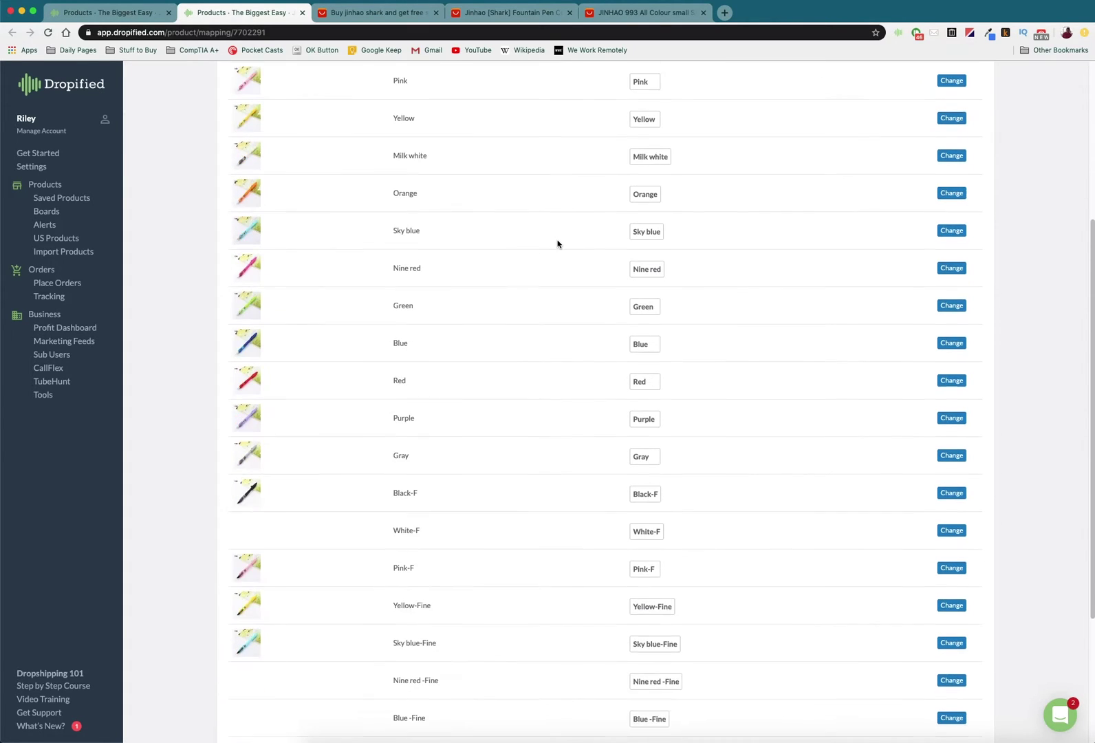
pyautogui.scroll(-5, 557, 244)
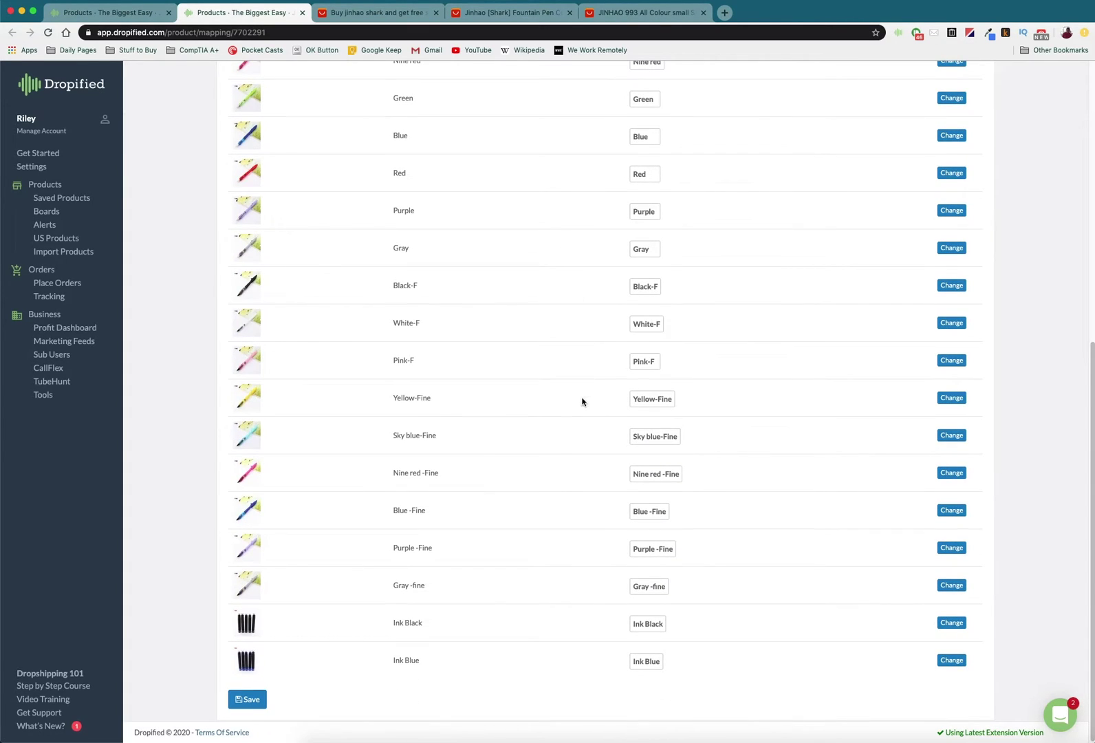
pyautogui.scroll(10, 542, 379)
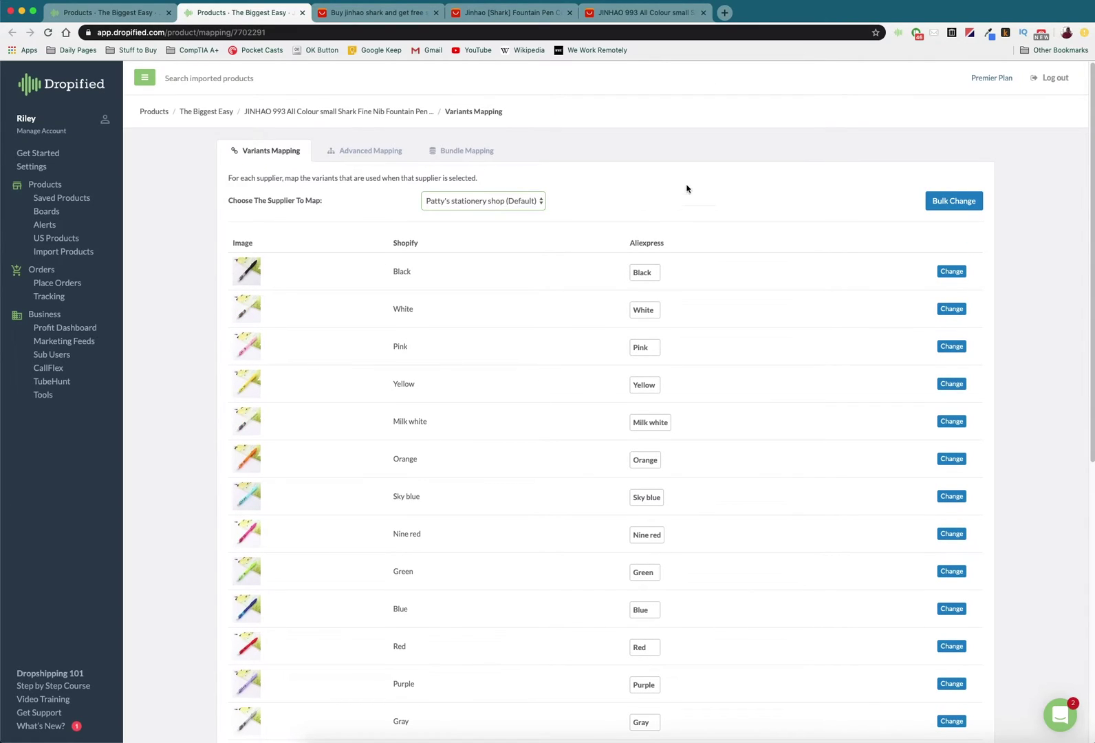
pyautogui.click(526, 200)
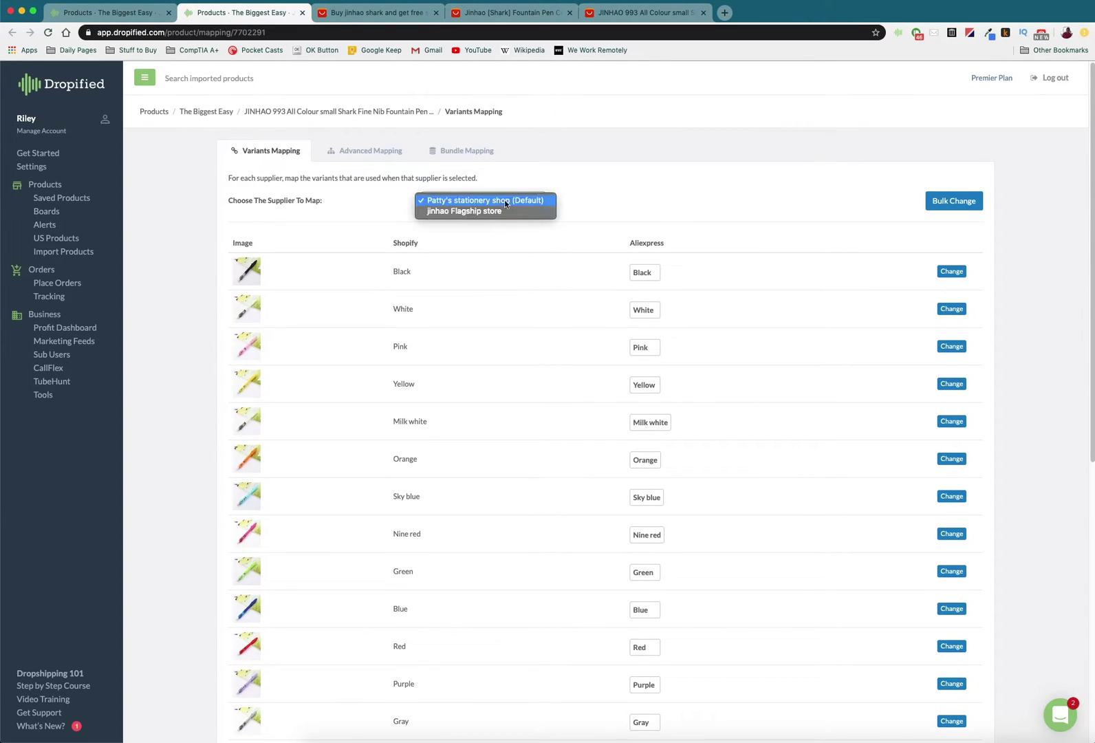
pyautogui.click(440, 213)
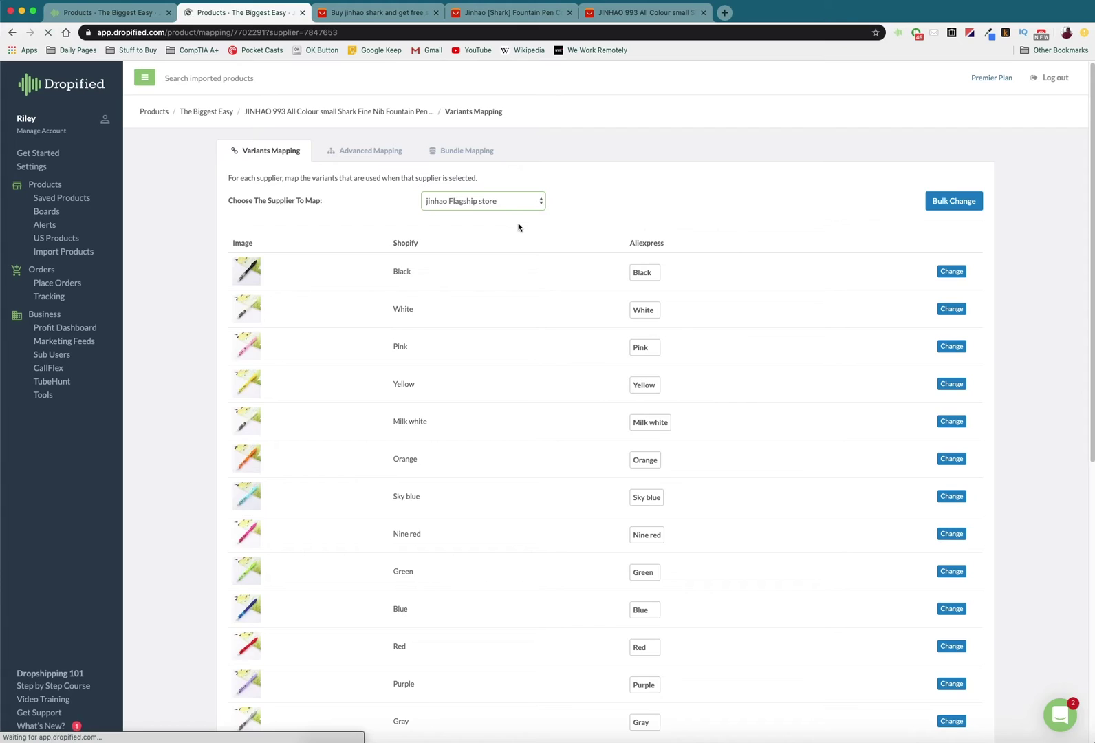
pyautogui.scroll(-2, 521, 278)
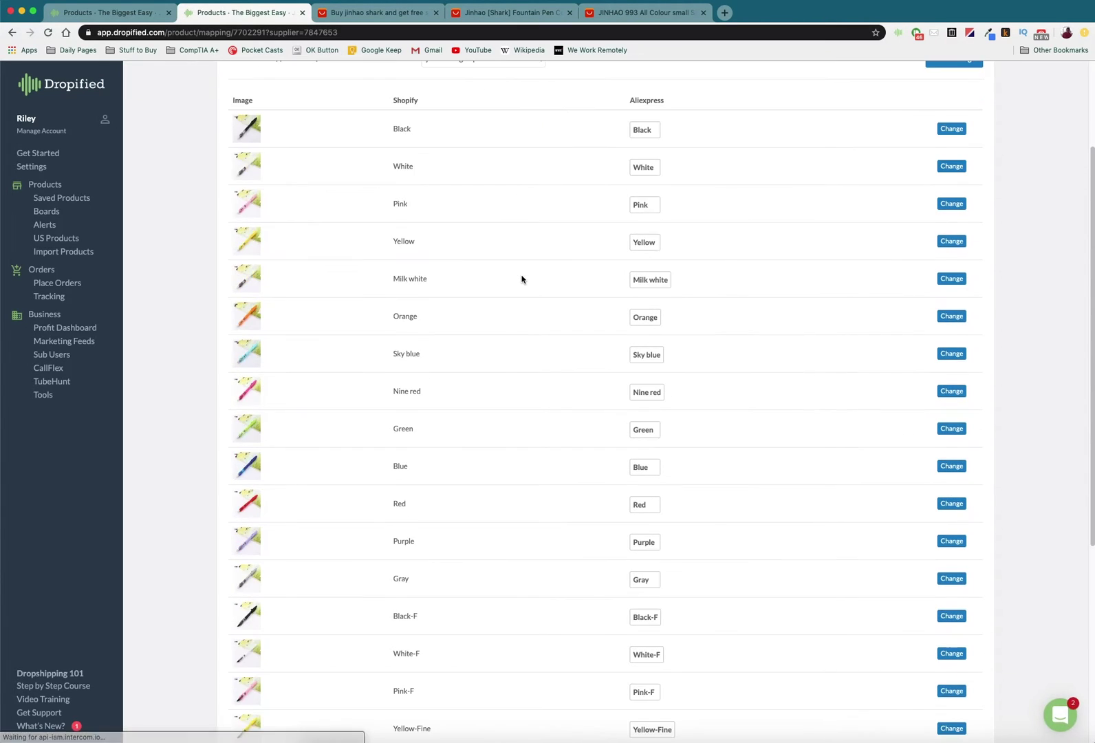
pyautogui.scroll(-5, 522, 278)
pyautogui.scroll(7, 542, 276)
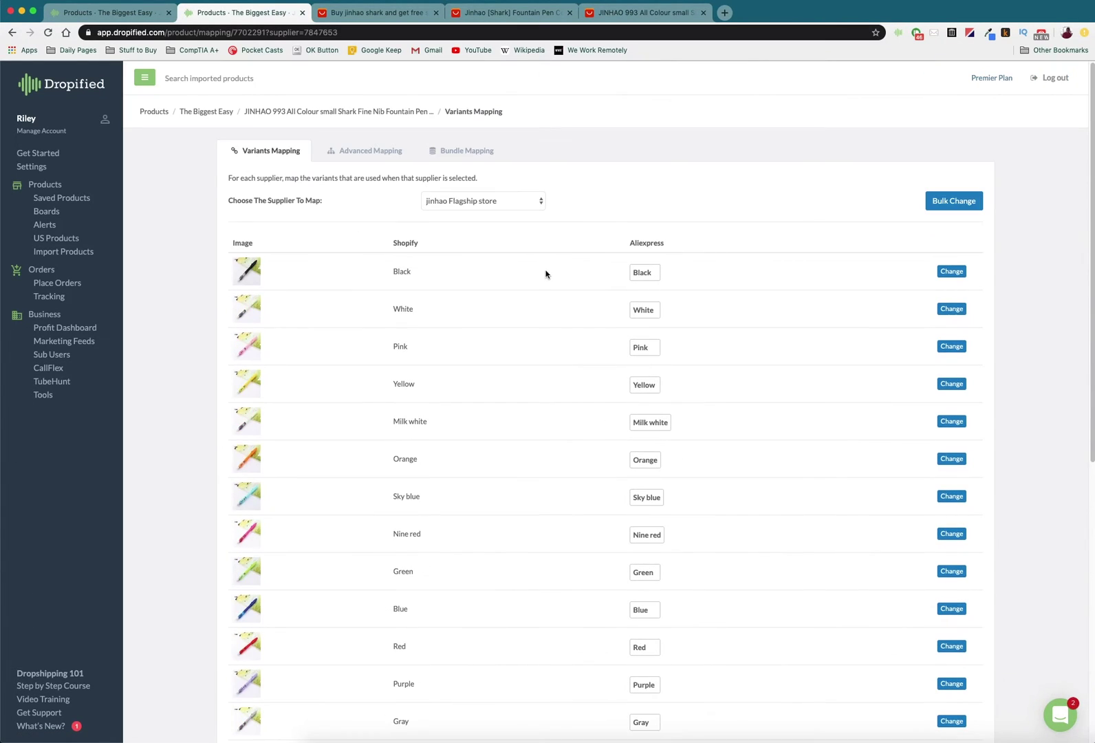
pyautogui.click(486, 200)
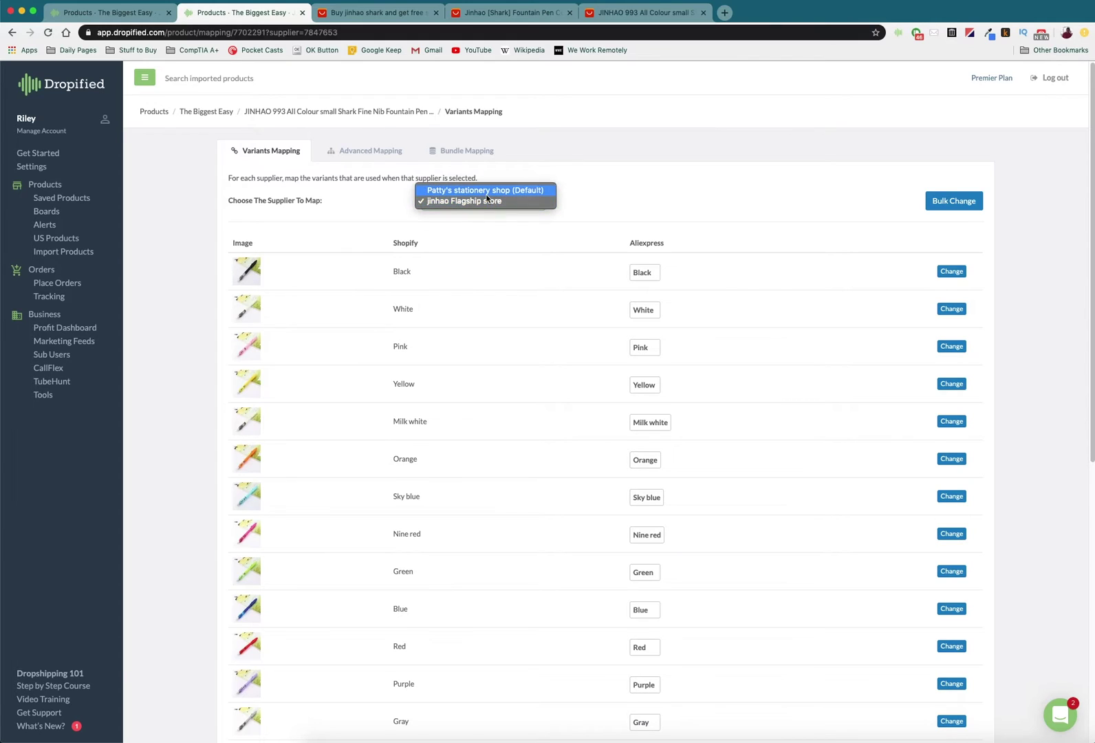
pyautogui.click(485, 191)
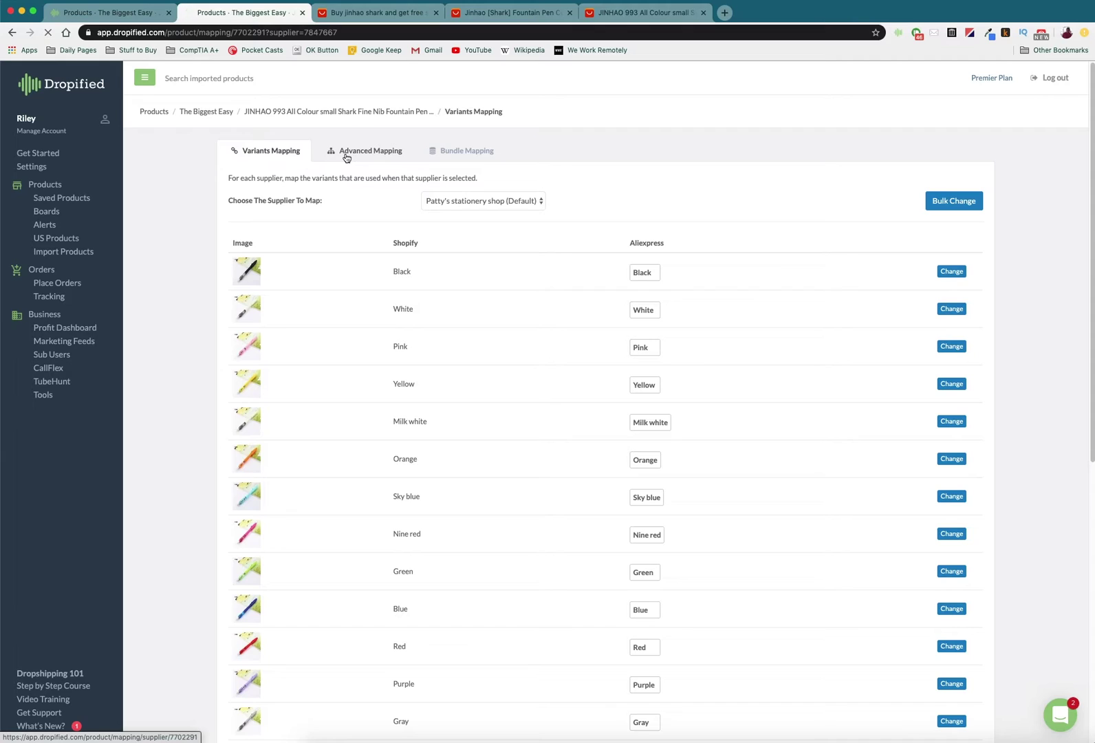
# Step: In Advanced Mapping, assign the Black variant to jinhao Flagship store and save
pyautogui.click(347, 153)
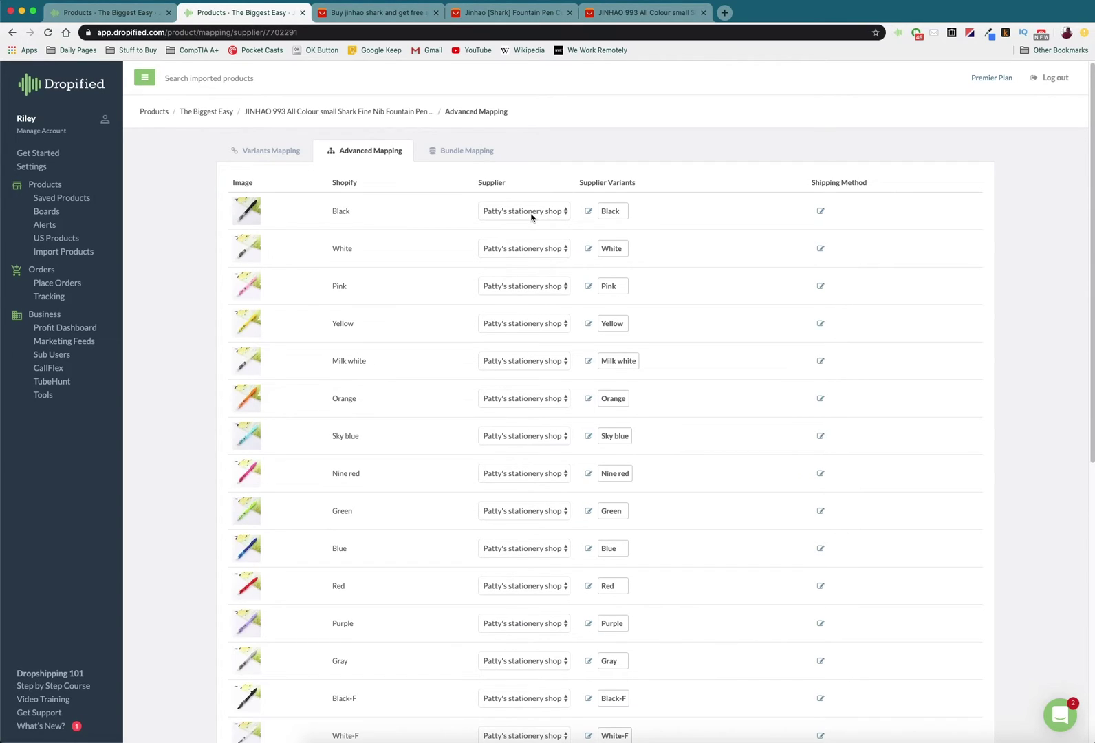
pyautogui.click(515, 218)
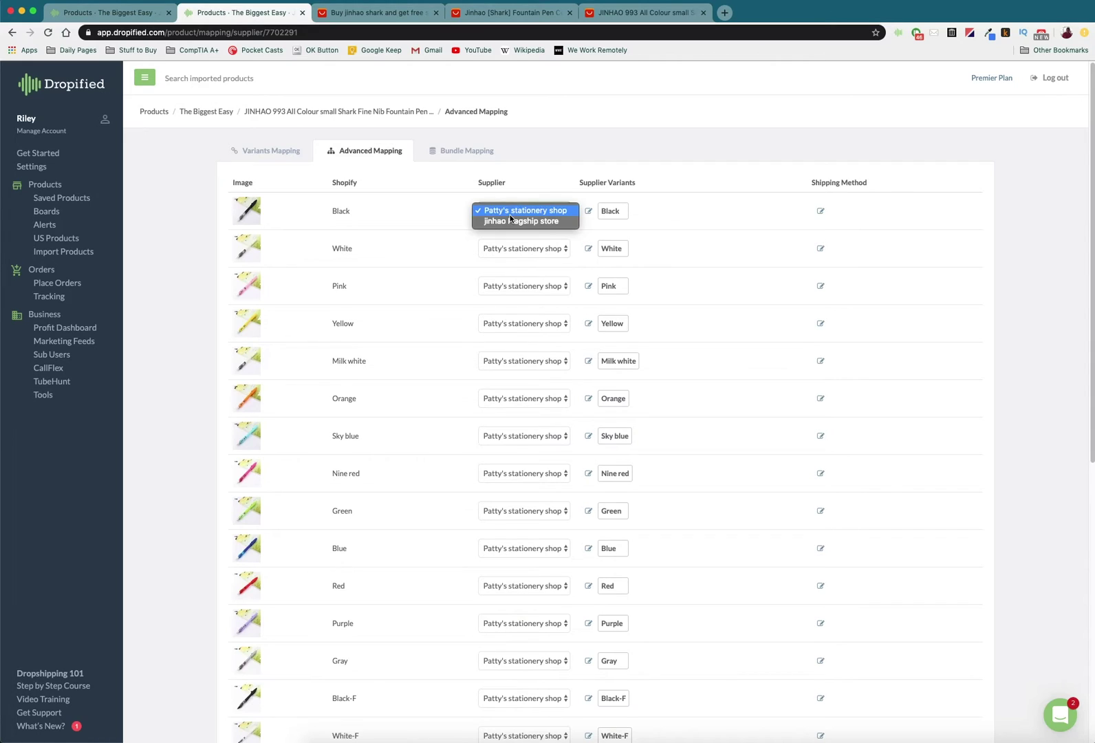
pyautogui.click(516, 223)
pyautogui.scroll(-1, 422, 216)
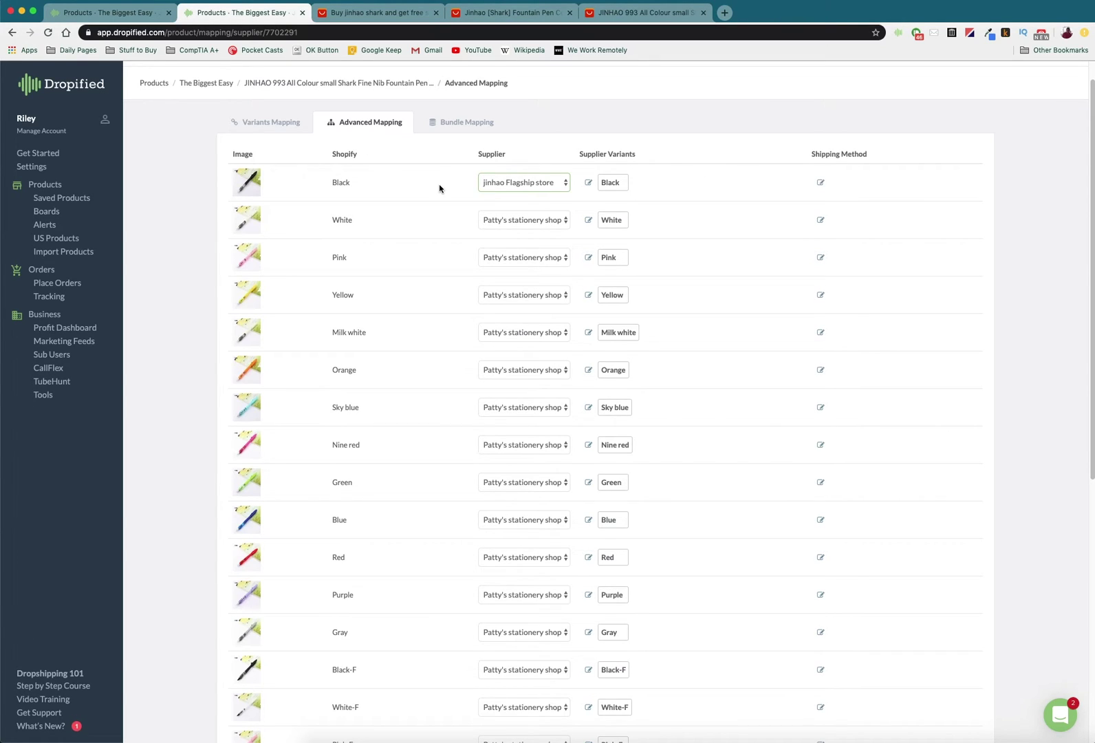
pyautogui.scroll(-10, 472, 227)
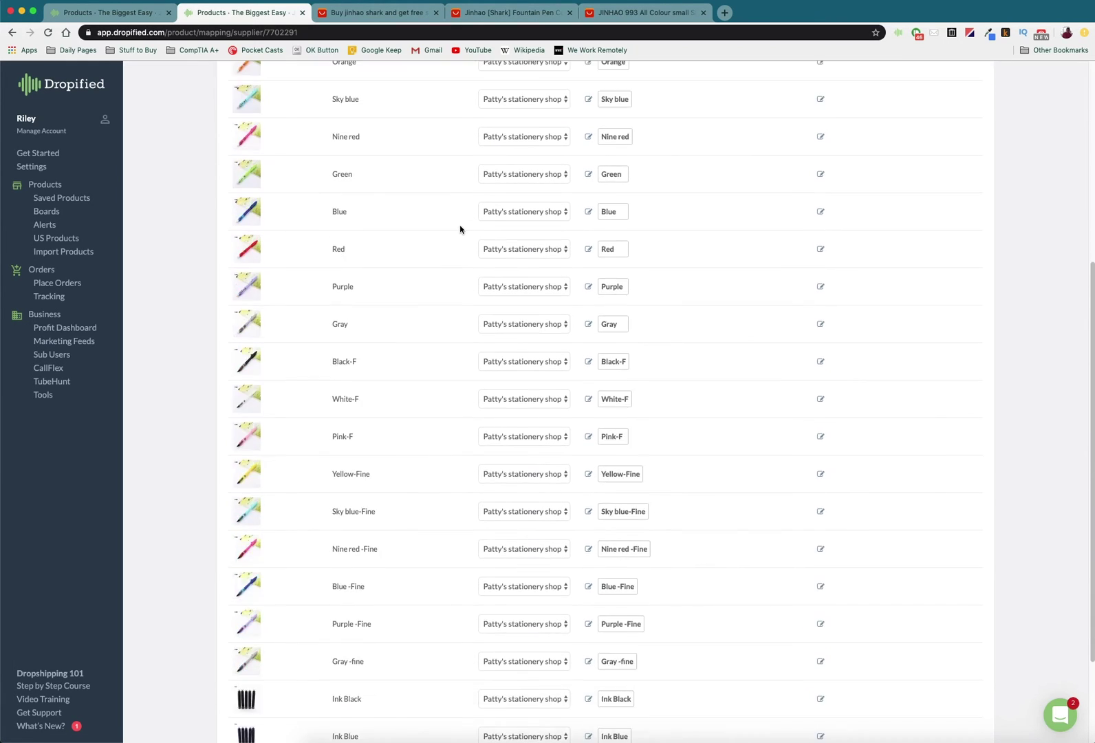
pyautogui.scroll(10, 411, 503)
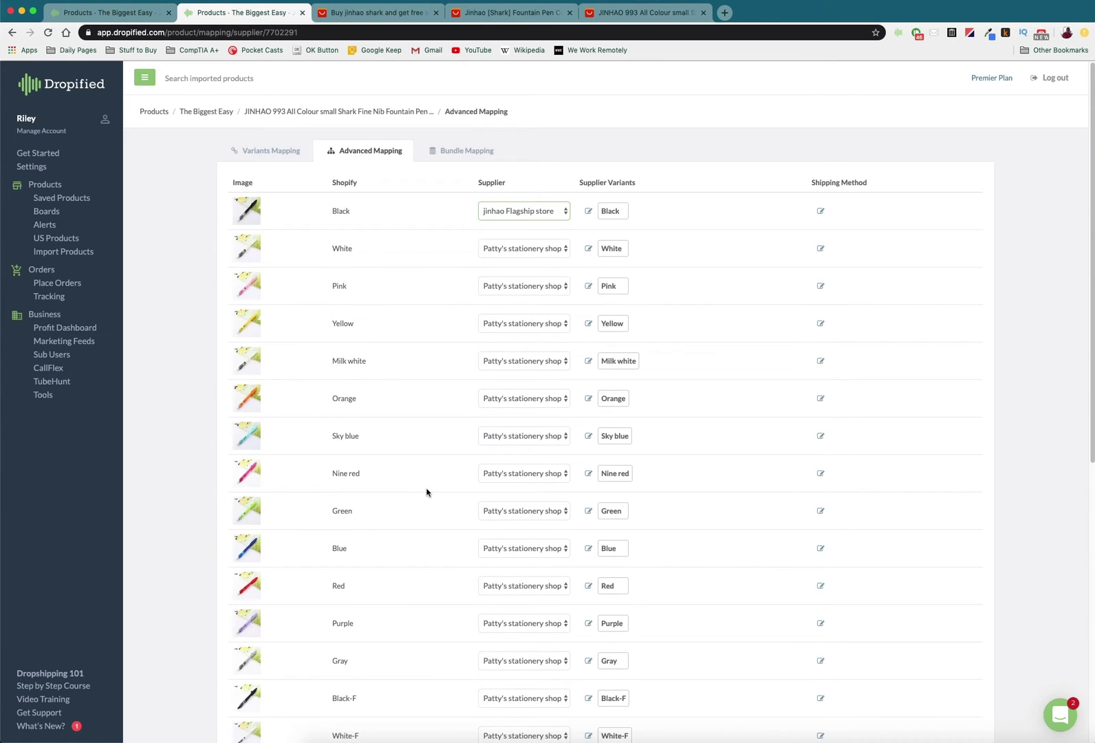
pyautogui.scroll(-1, 447, 463)
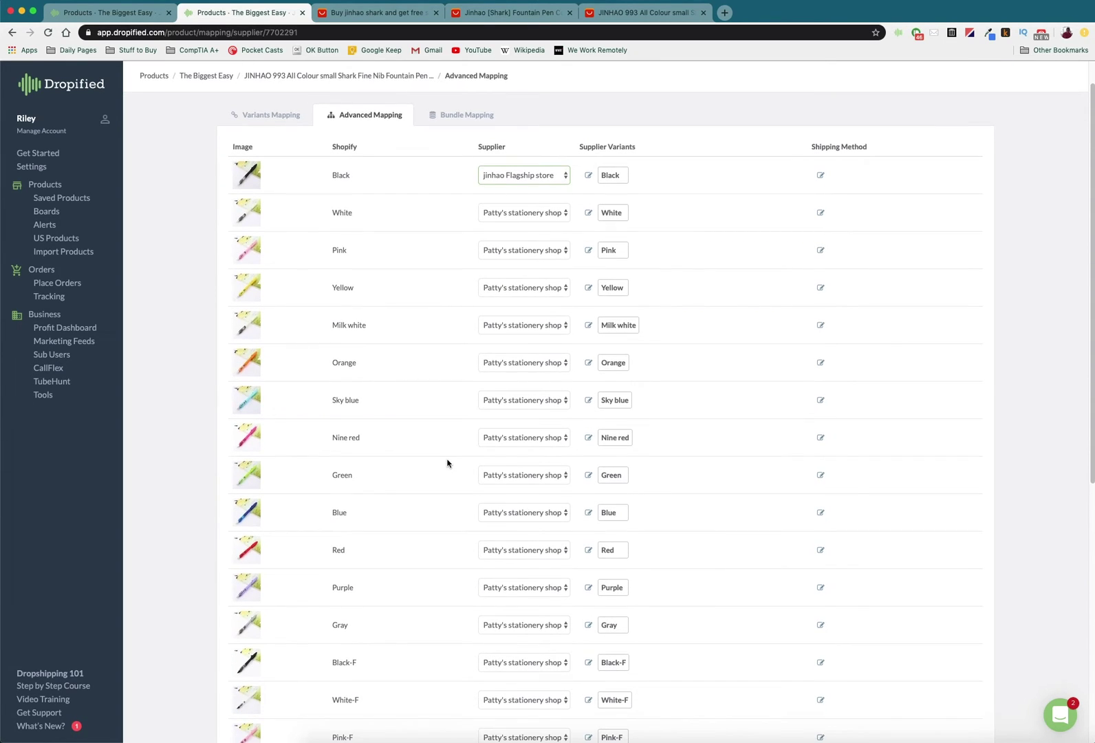
pyautogui.scroll(-10, 447, 463)
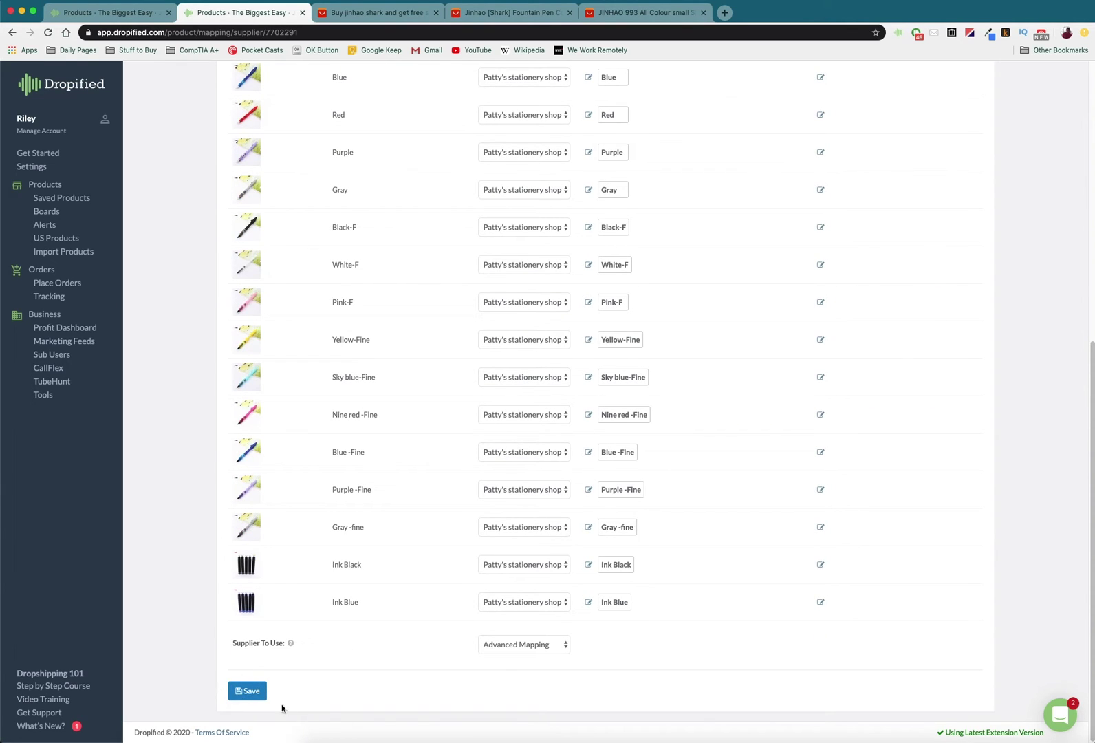
pyautogui.click(246, 690)
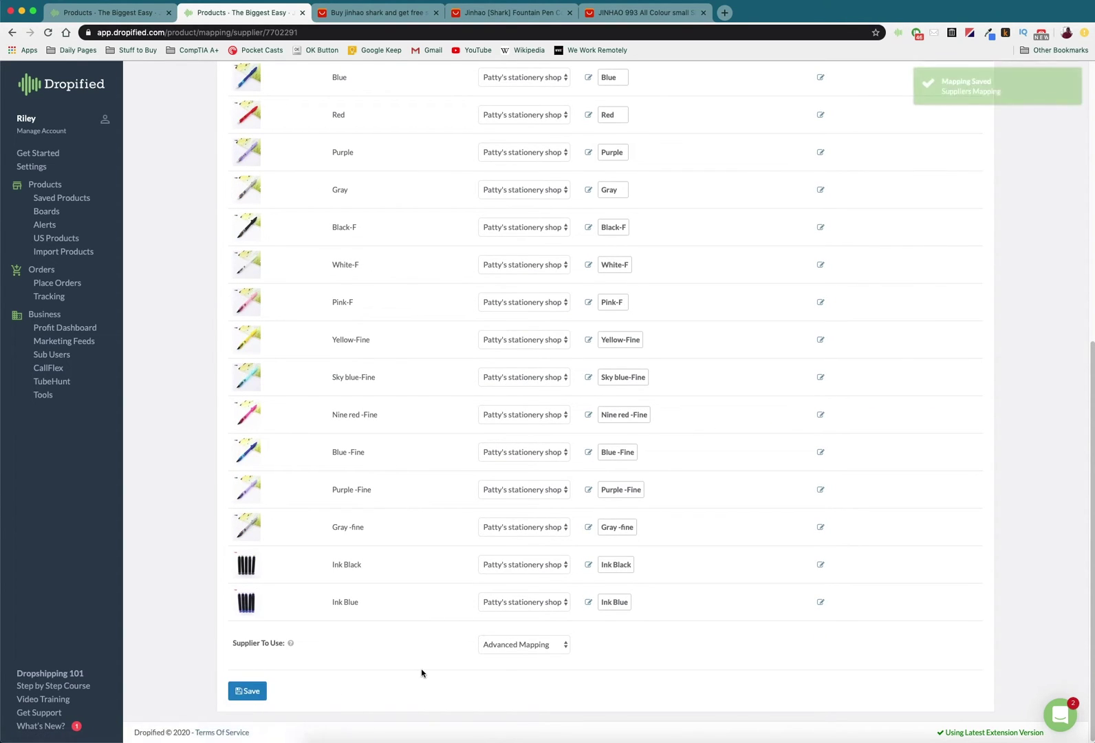
pyautogui.scroll(3, 451, 674)
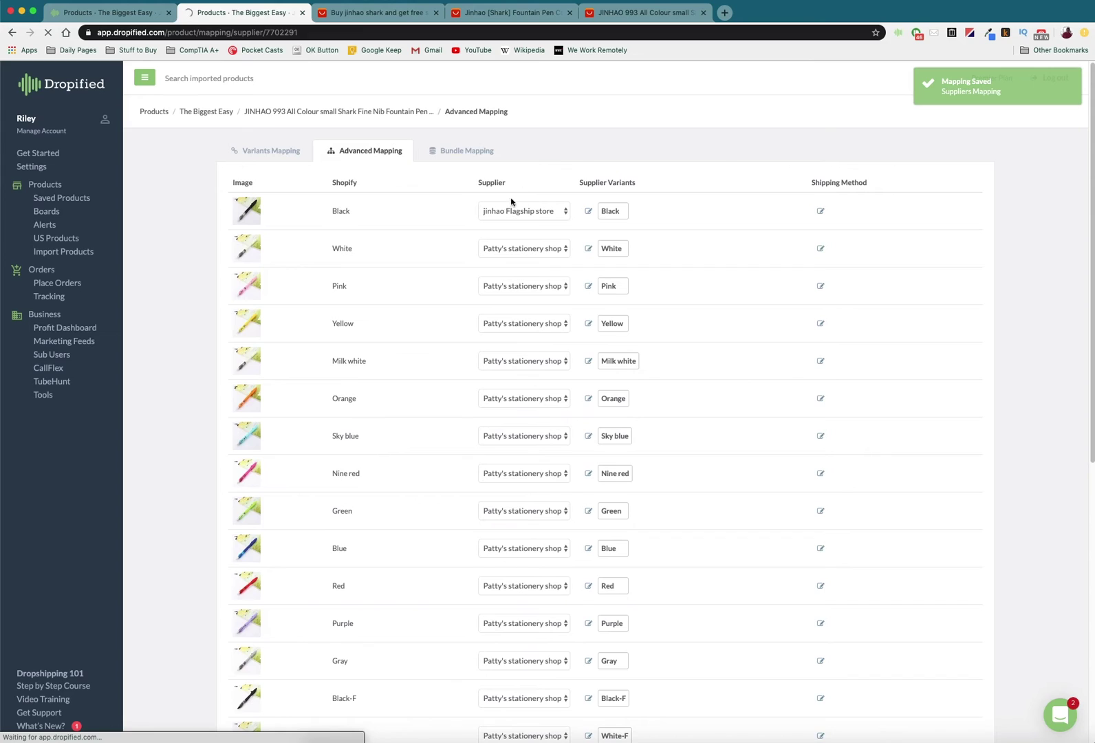